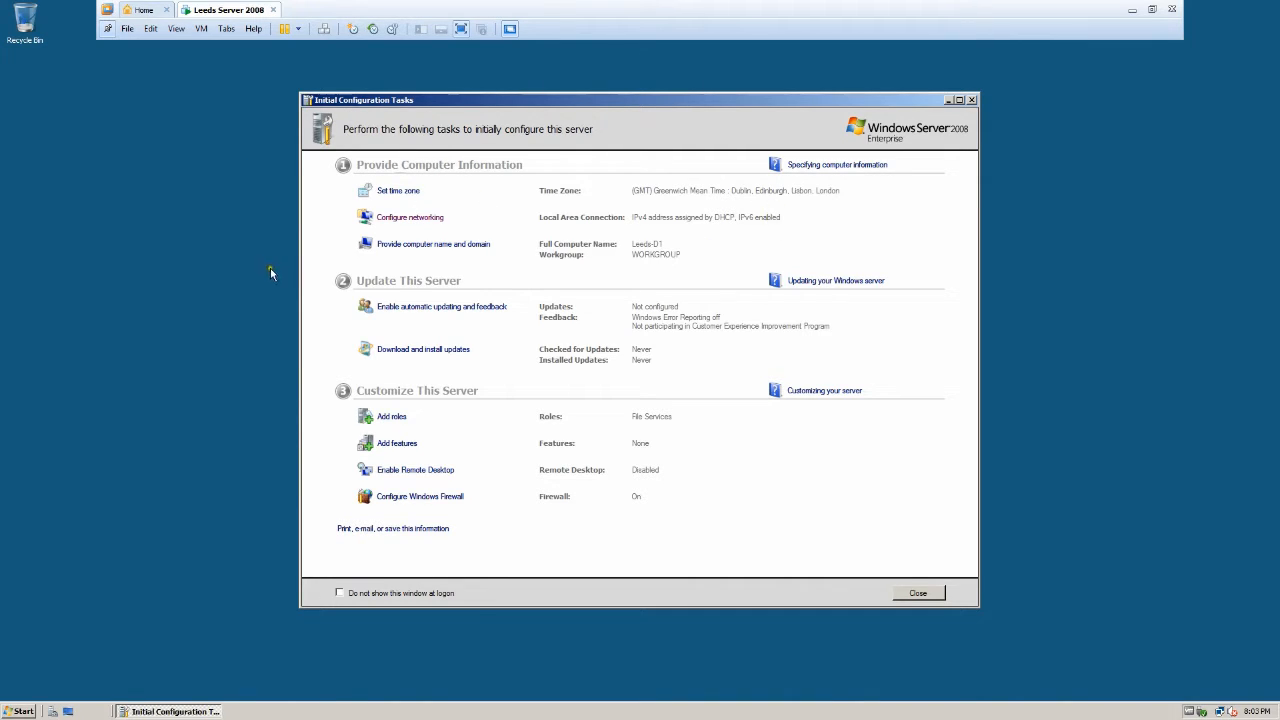
Open Network Connections through the Configure networking link in Initial Configuration Tasks.
{"action": "left_click", "coordinate": [427, 220]}
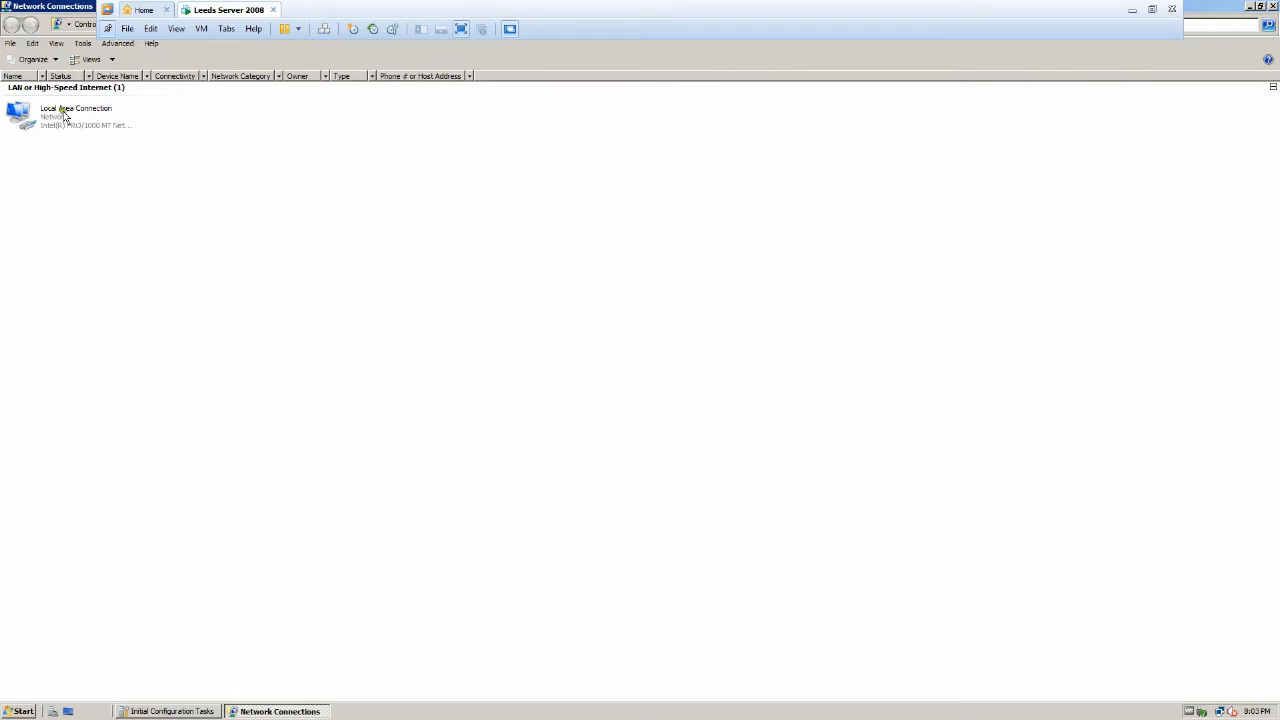
Disable Internet Protocol Version 6 in the Local Area Connection properties.
{"action": "right_click", "coordinate": [46, 114]}
{"action": "left_click", "coordinate": [54, 220]}
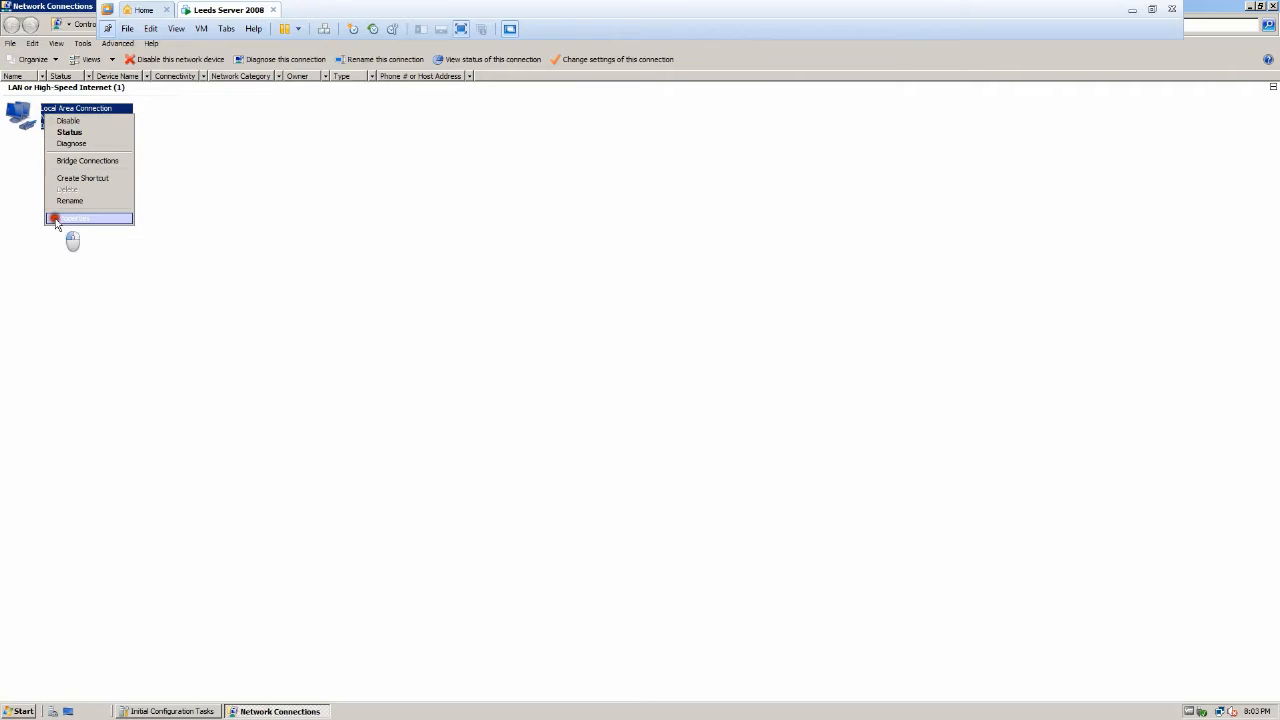
{"action": "left_click", "coordinate": [33, 195]}
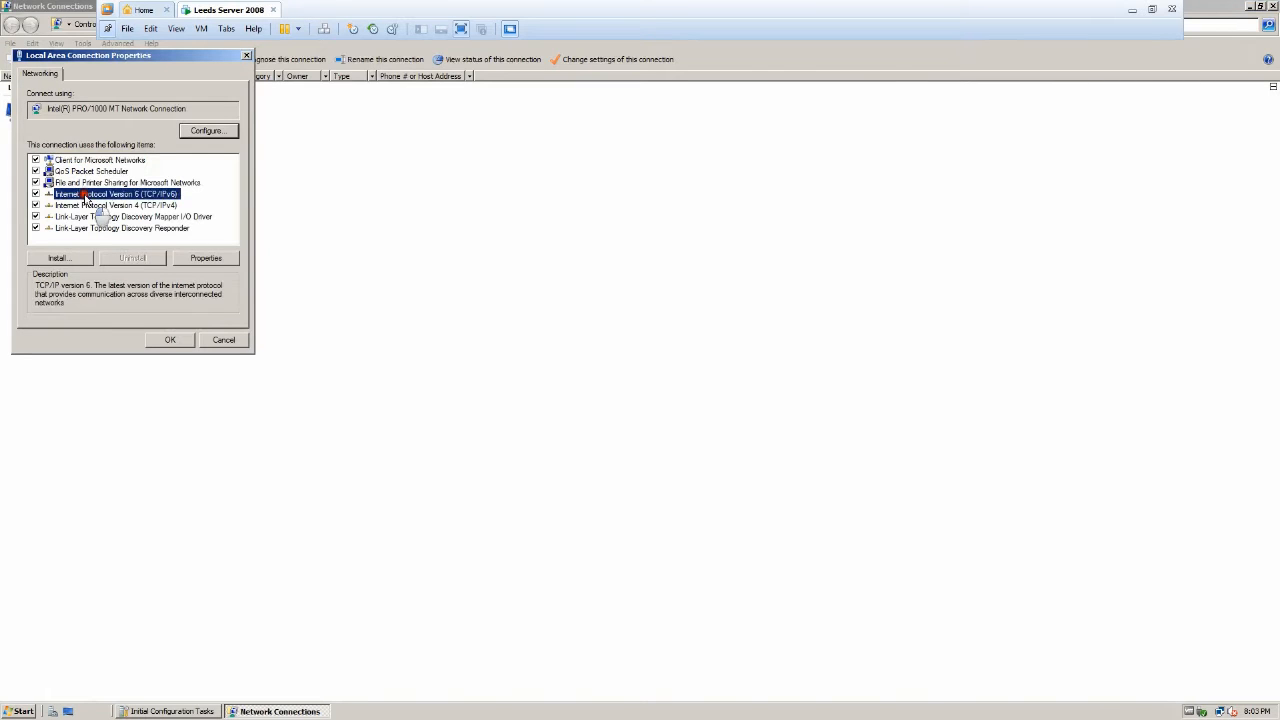
{"action": "left_click", "coordinate": [35, 194]}
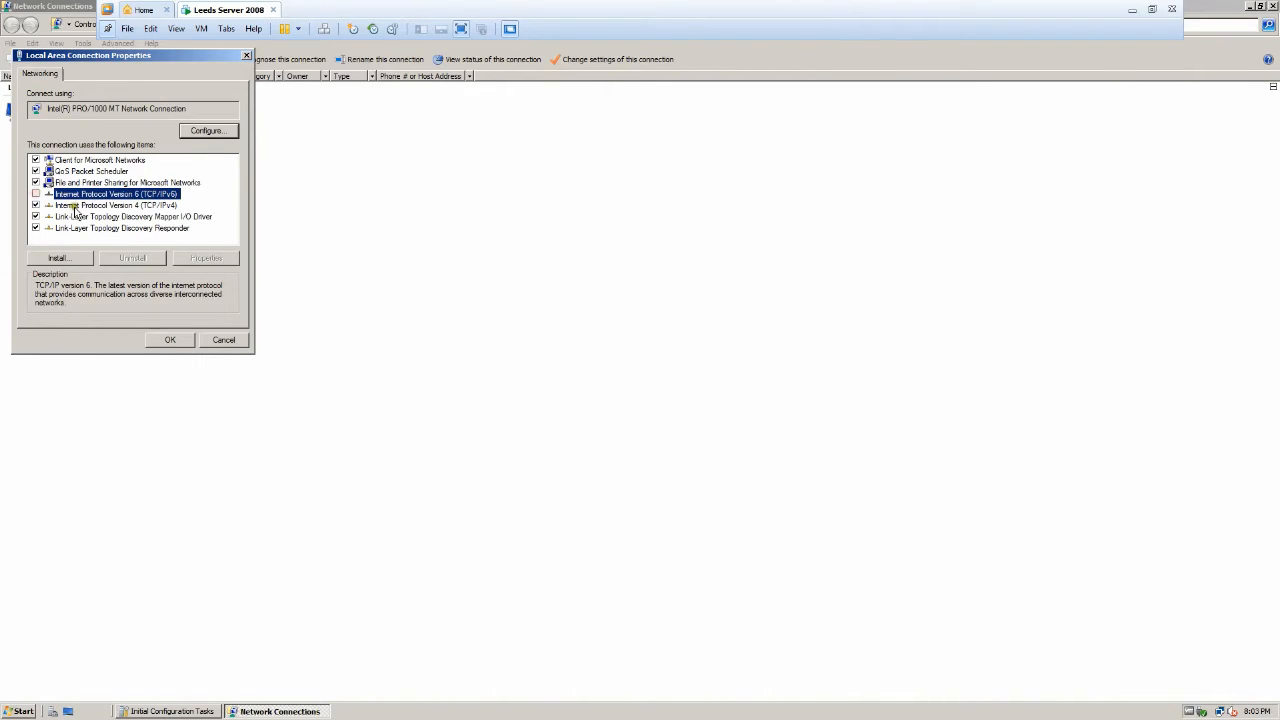
Set IPv4 properties to 'Use the following IP address'.
{"action": "left_click", "coordinate": [75, 207]}
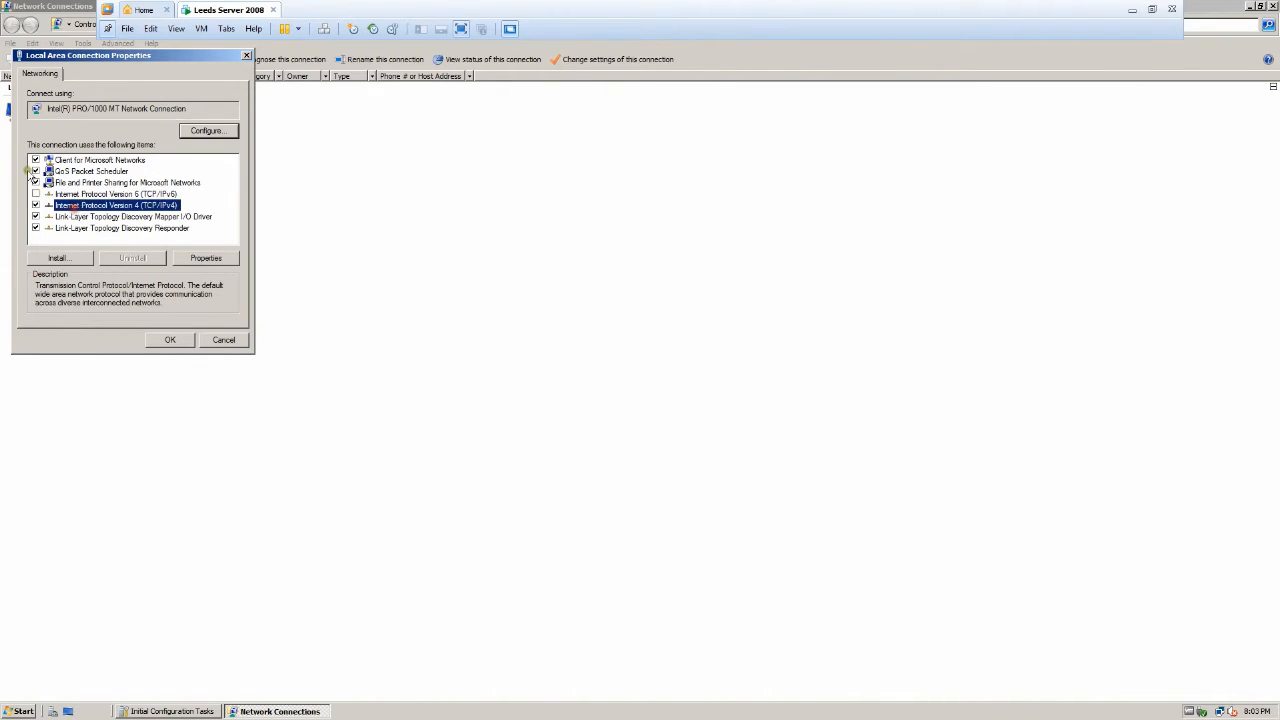
{"action": "left_click", "coordinate": [200, 257]}
{"action": "left_click", "coordinate": [128, 194]}
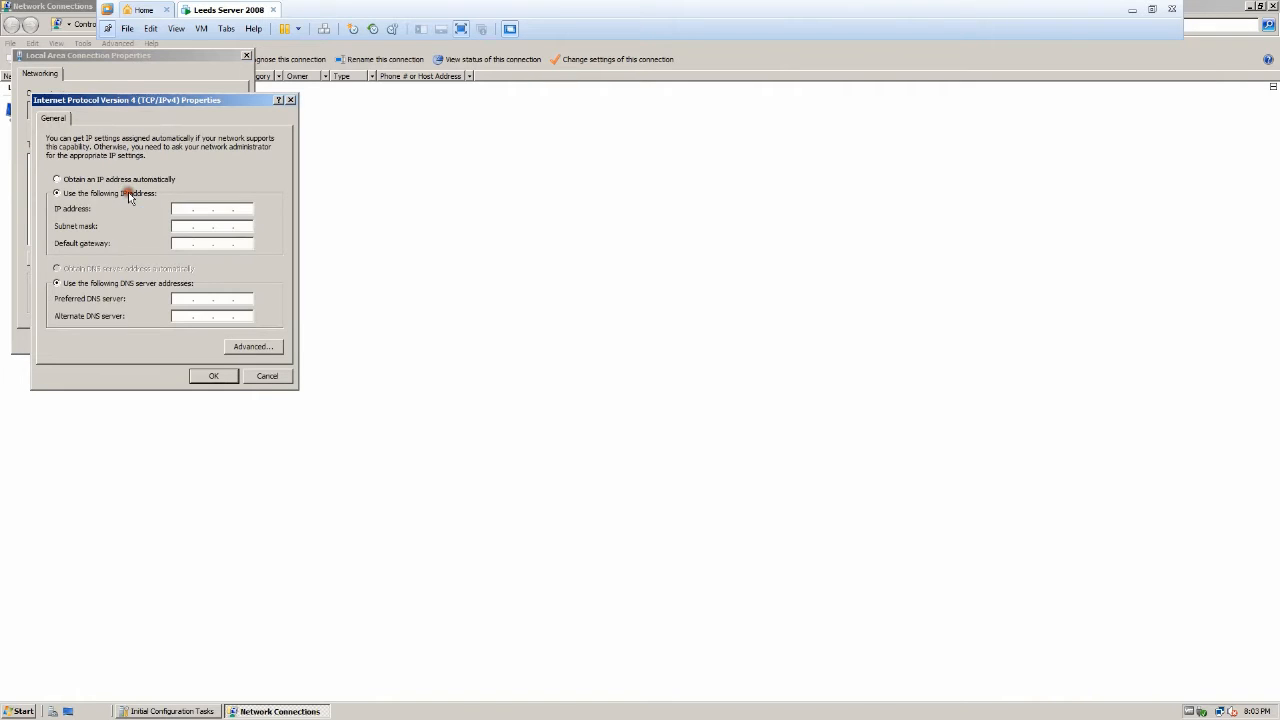
Enter IP address 192.168.100.201 with subnet mask 255.255.255.0.
{"action": "left_click", "coordinate": [183, 209]}
{"action": "type", "text": "192 . 168 . 100 . 201"}
{"action": "left_click", "coordinate": [177, 226]}
{"action": "left_click", "coordinate": [175, 241]}
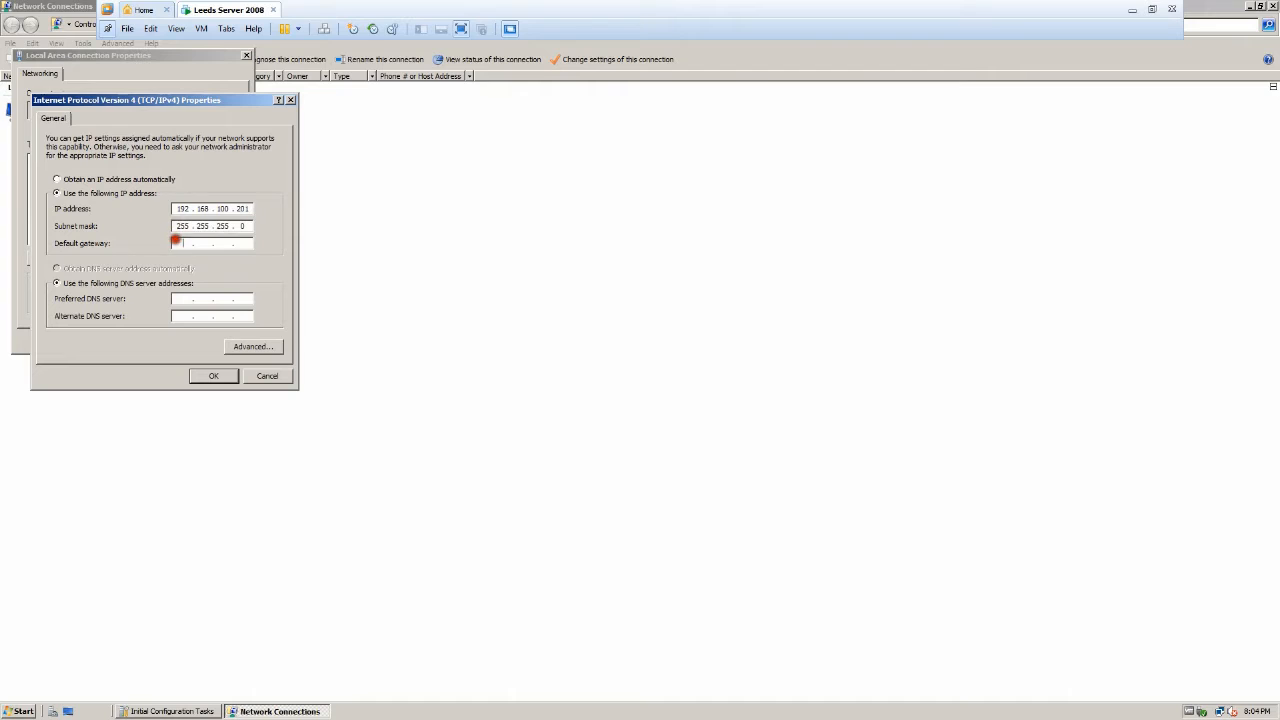
Set default gateway 192.168.100.200 and preferred DNS 192.168.100.201, then apply the settings.
{"action": "left_click", "coordinate": [152, 246]}
{"action": "type", "text": "192 . 168 . 100 . 200"}
{"action": "left_click", "coordinate": [186, 298]}
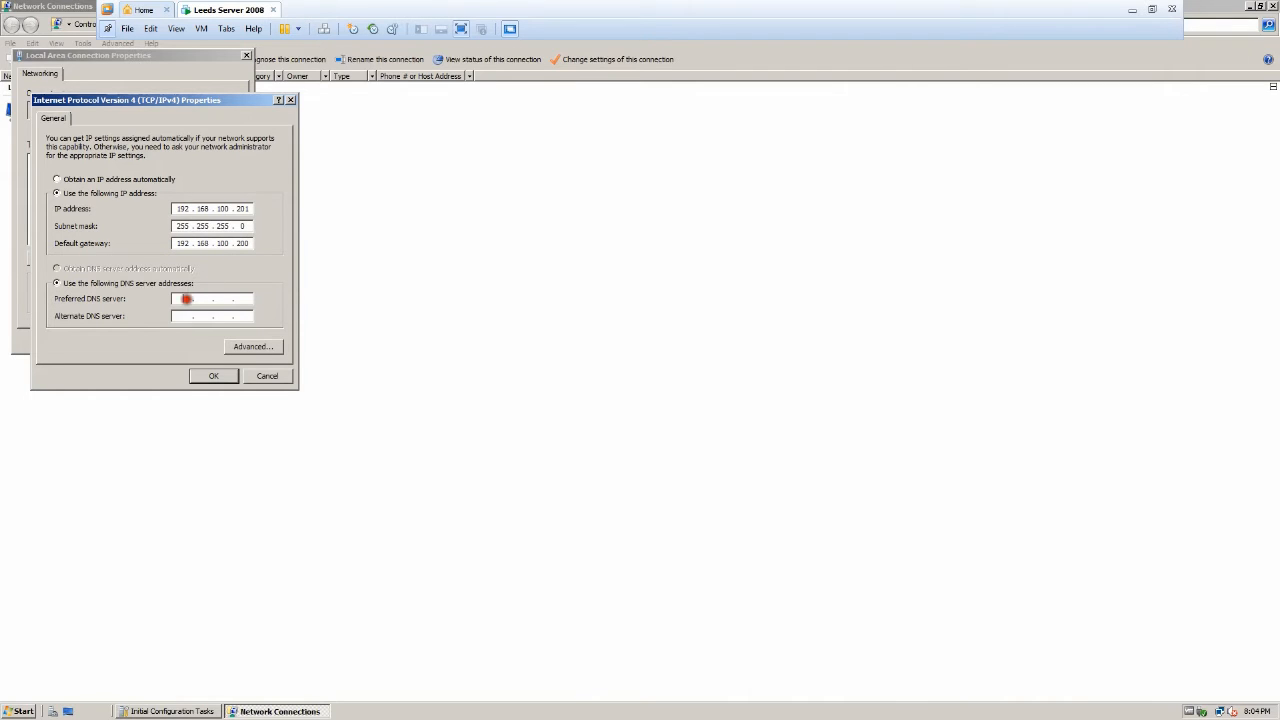
{"action": "left_click", "coordinate": [128, 318]}
{"action": "type", "text": "192"}
{"action": "type", "text": "201"}
{"action": "left_click", "coordinate": [212, 375]}
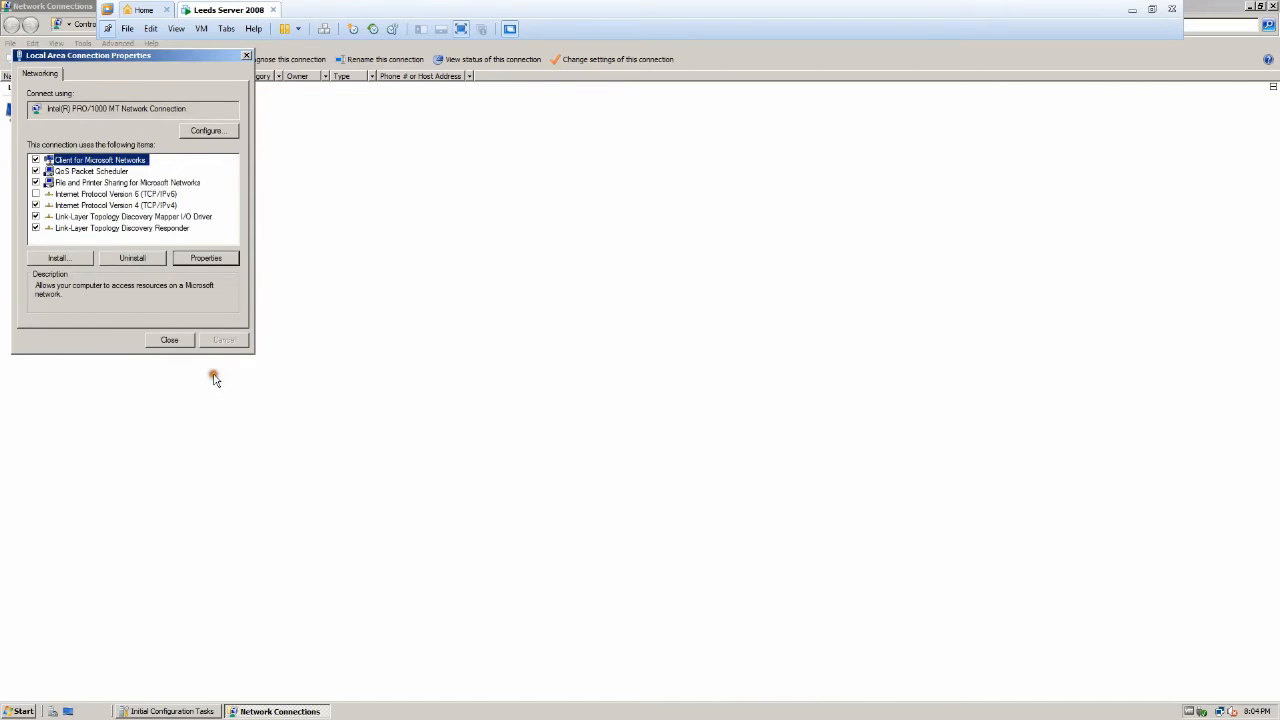
Close the connection properties and Network Connections windows, then launch the Add Roles Wizard.
{"action": "left_click", "coordinate": [172, 340]}
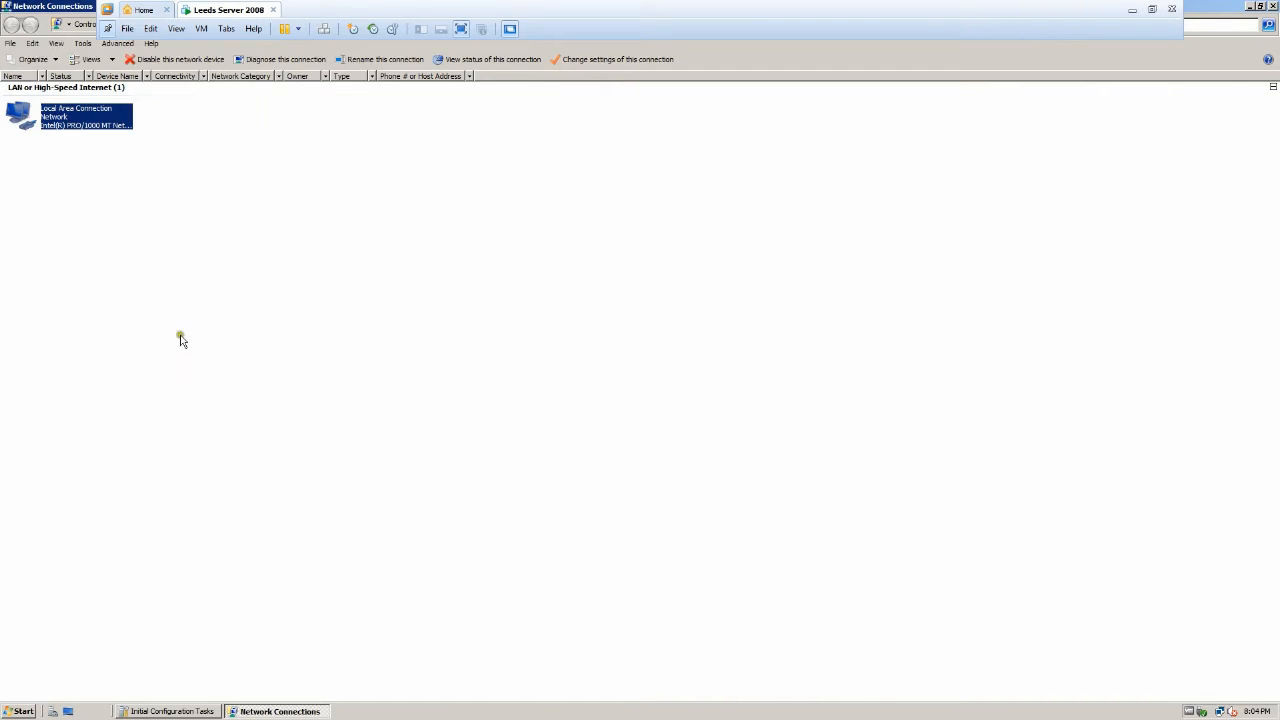
{"action": "left_click", "coordinate": [1275, 7]}
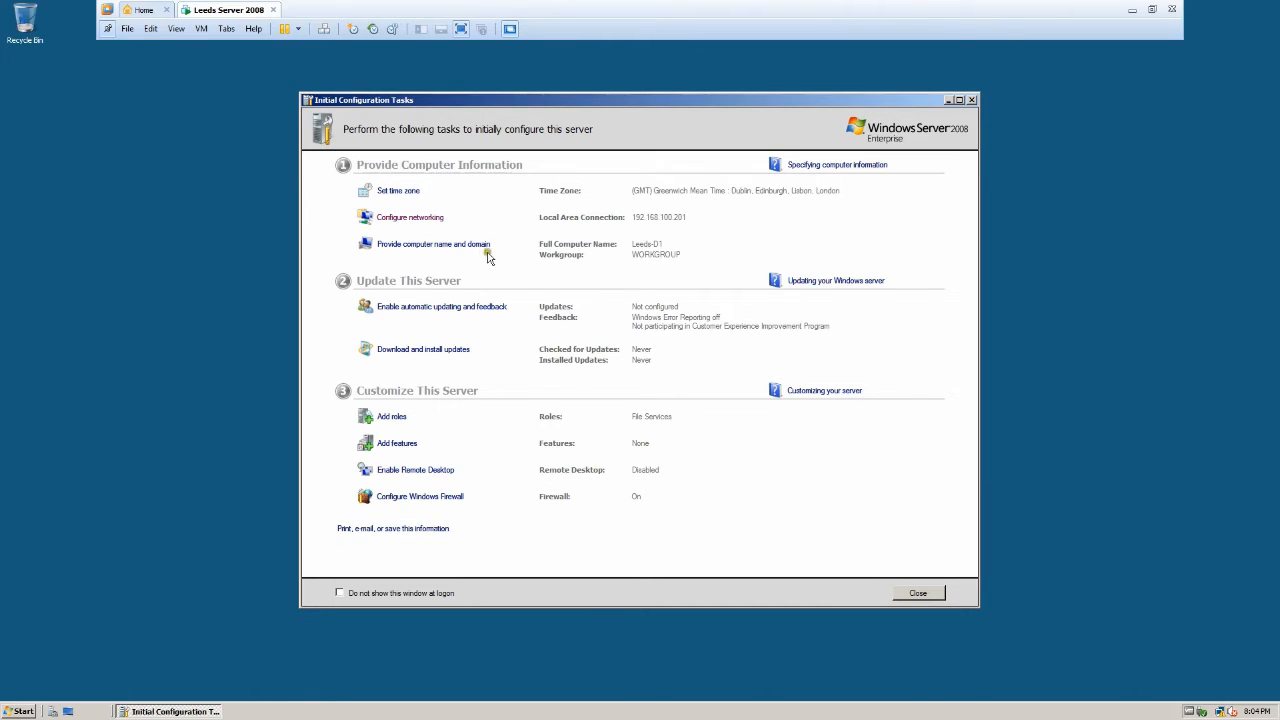
{"action": "left_click", "coordinate": [481, 244]}
{"action": "left_click", "coordinate": [391, 420]}
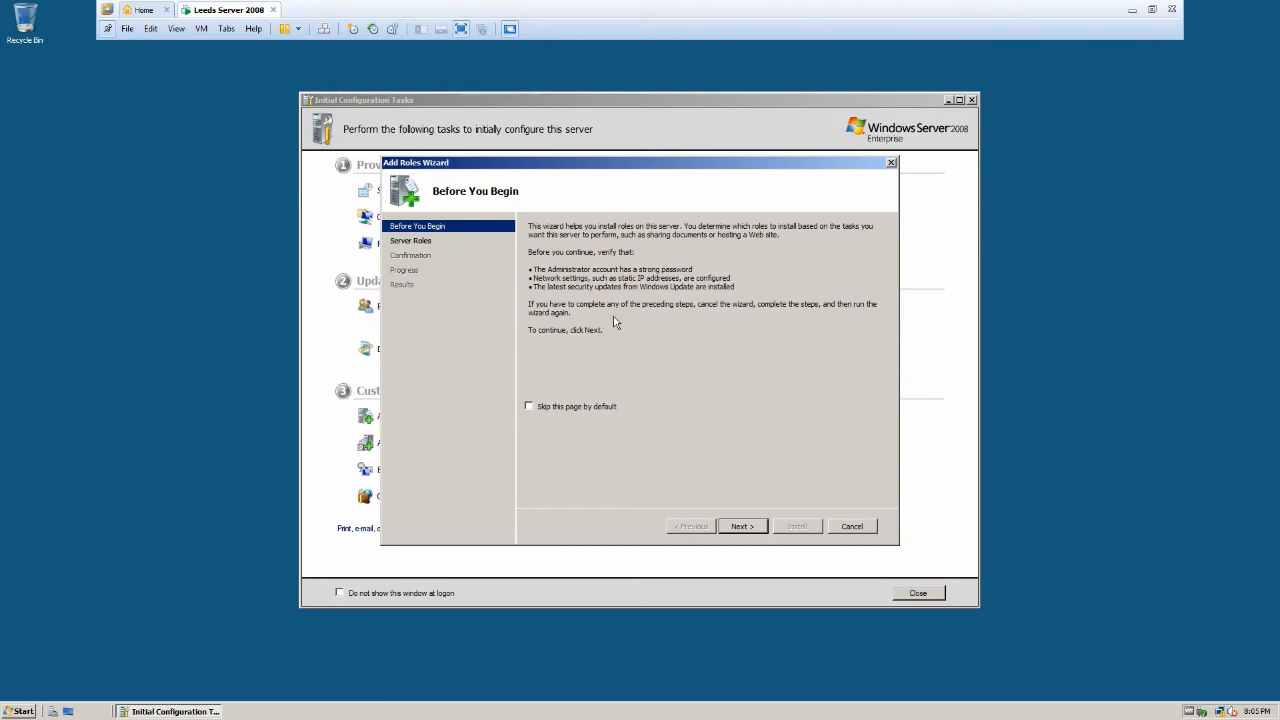
Select Active Directory Domain Services, start its installation, and minimise the VMware window.
{"action": "left_click", "coordinate": [745, 528]}
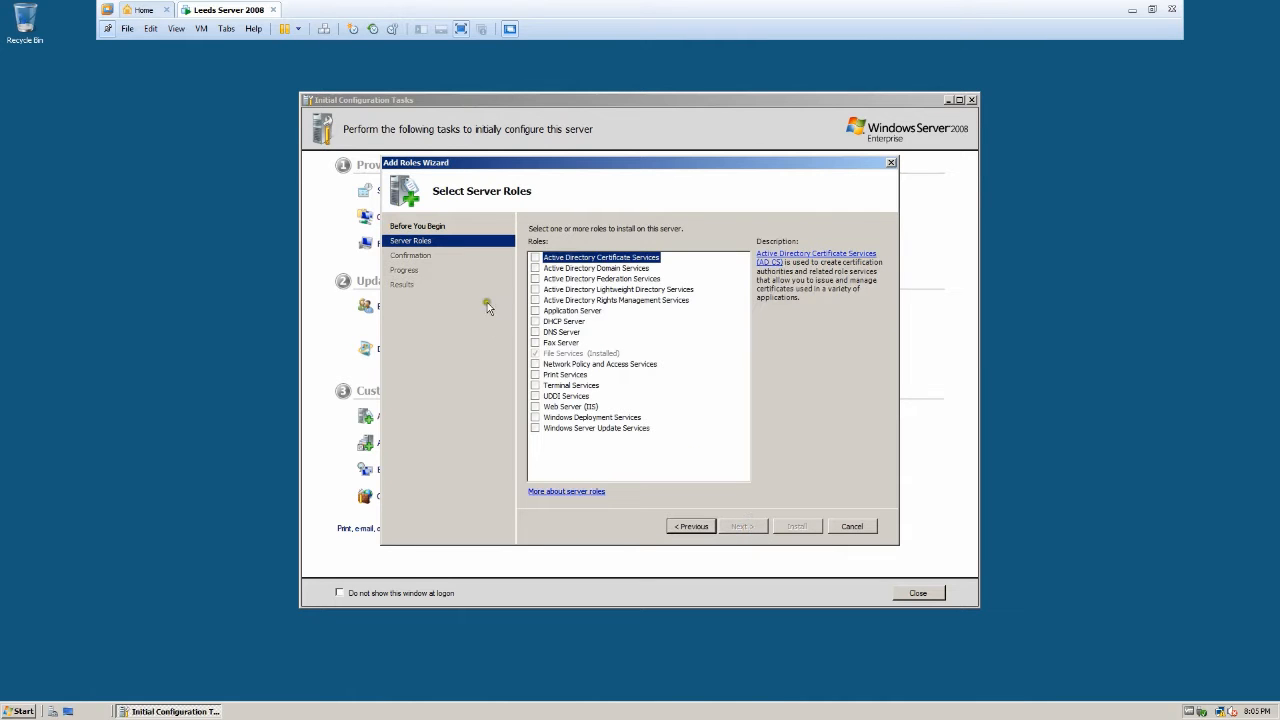
{"action": "left_click", "coordinate": [535, 269]}
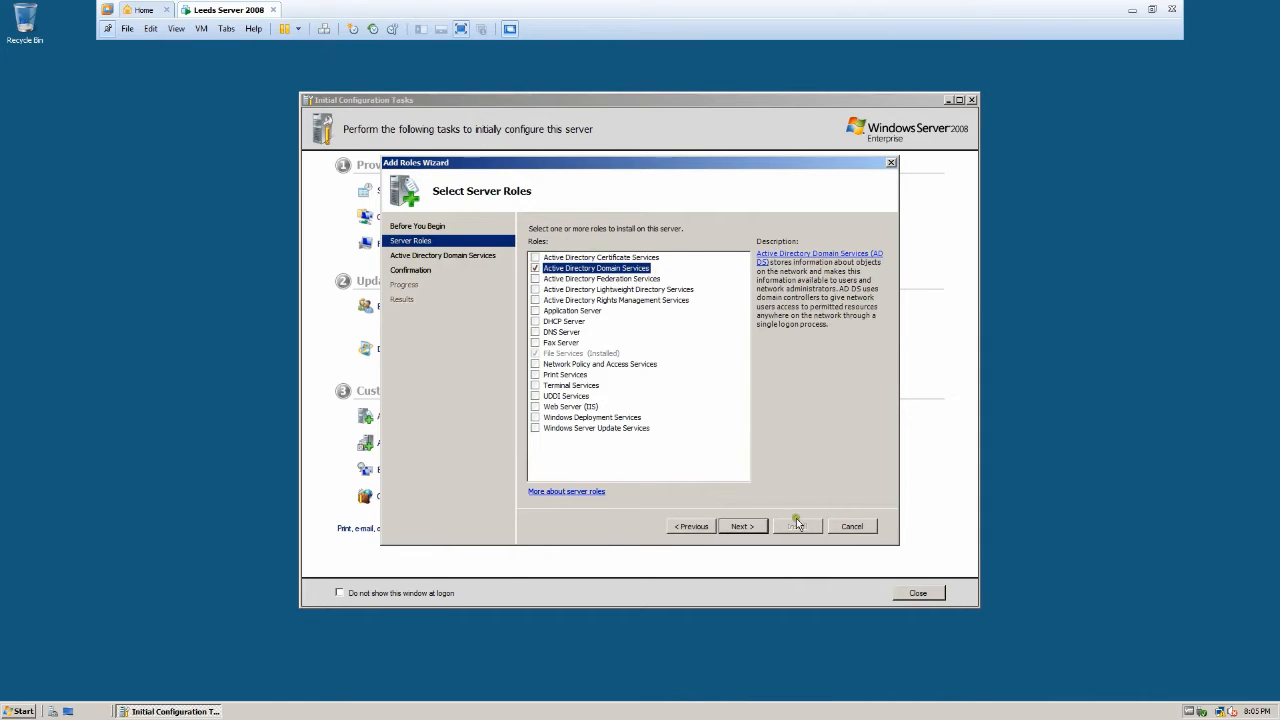
{"action": "left_click", "coordinate": [764, 536]}
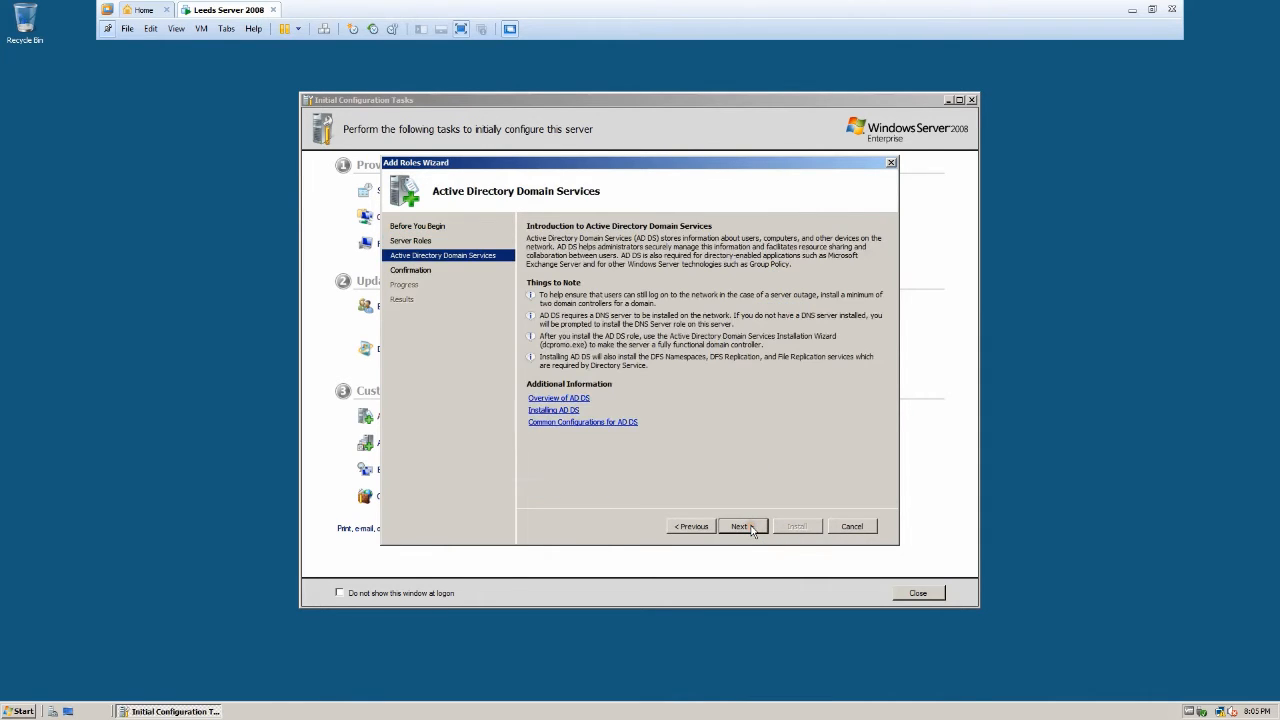
{"action": "left_click", "coordinate": [752, 529]}
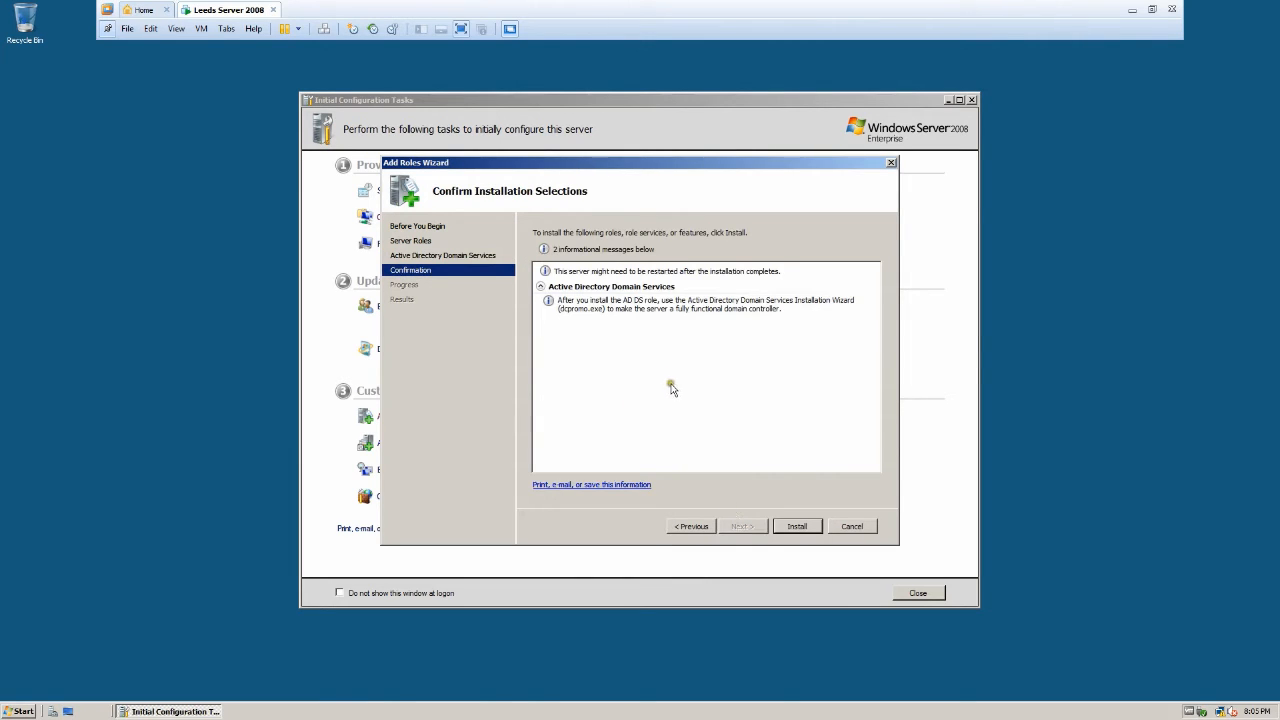
{"action": "left_click", "coordinate": [792, 528]}
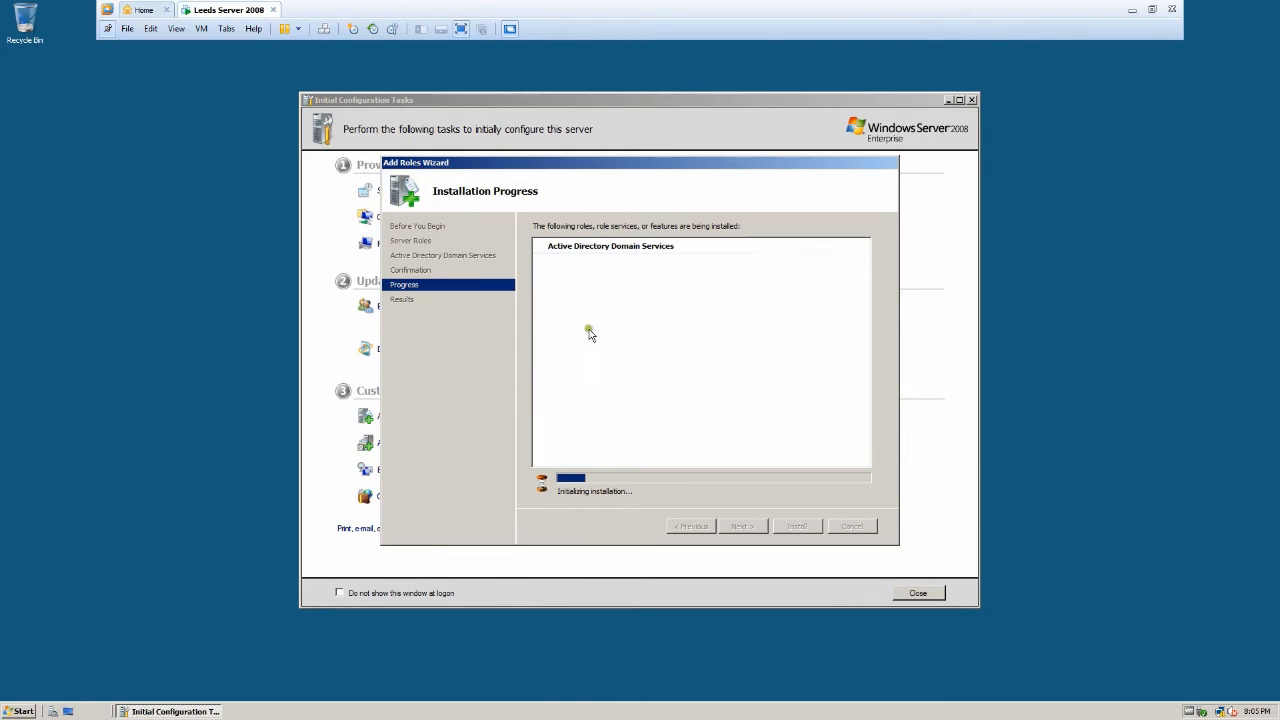
{"action": "left_click", "coordinate": [1132, 10]}
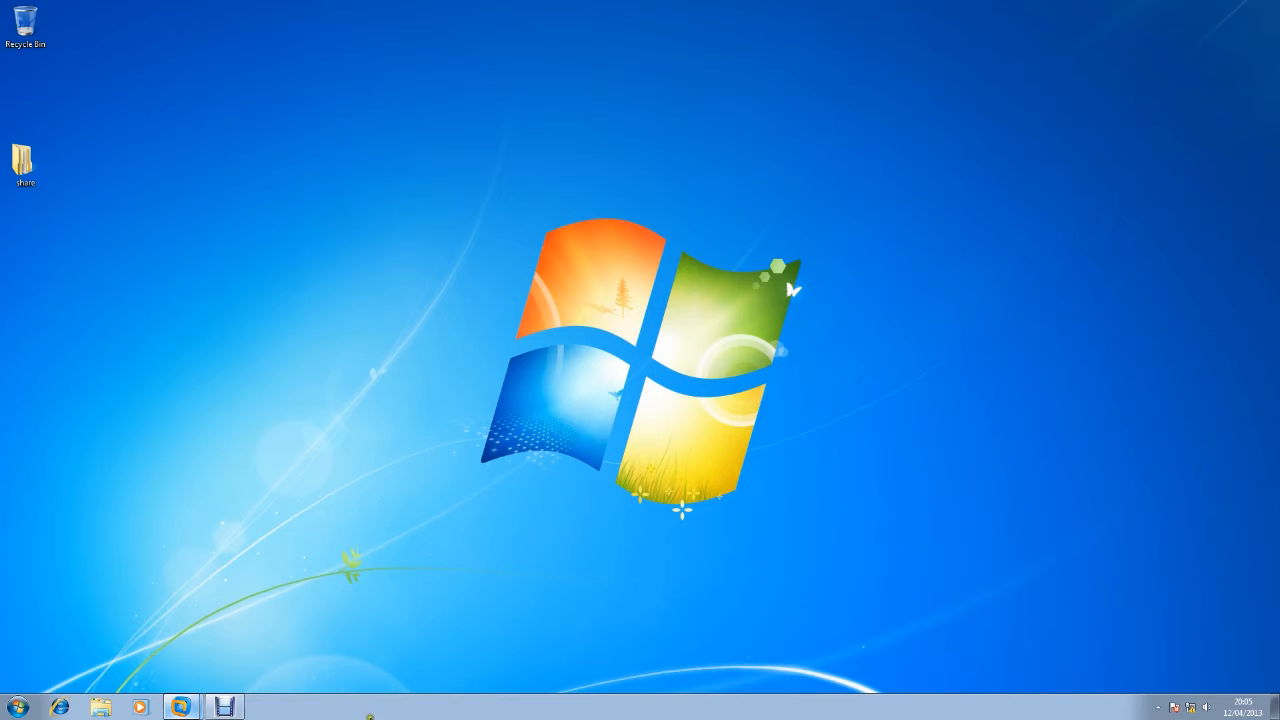
Restore Debut Video Capture and pause the recording.
{"action": "left_click", "coordinate": [225, 707]}
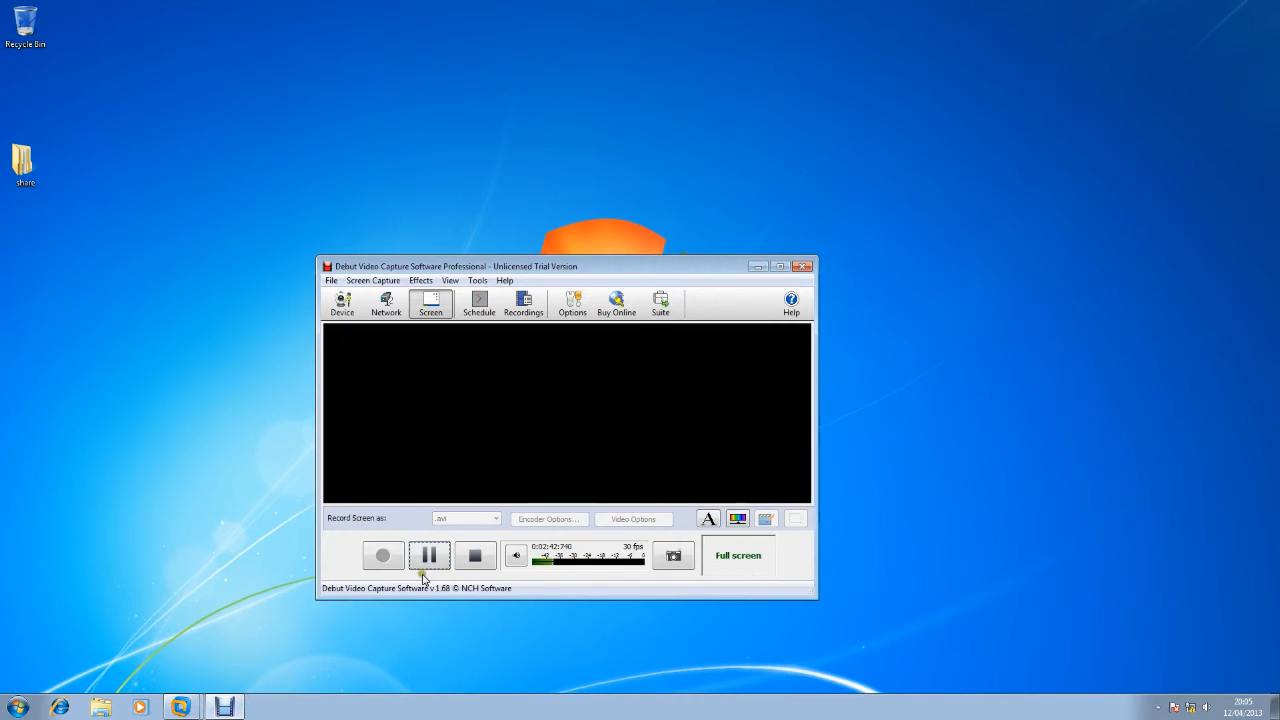
{"action": "left_click", "coordinate": [431, 565]}
{"action": "left_click", "coordinate": [382, 556]}
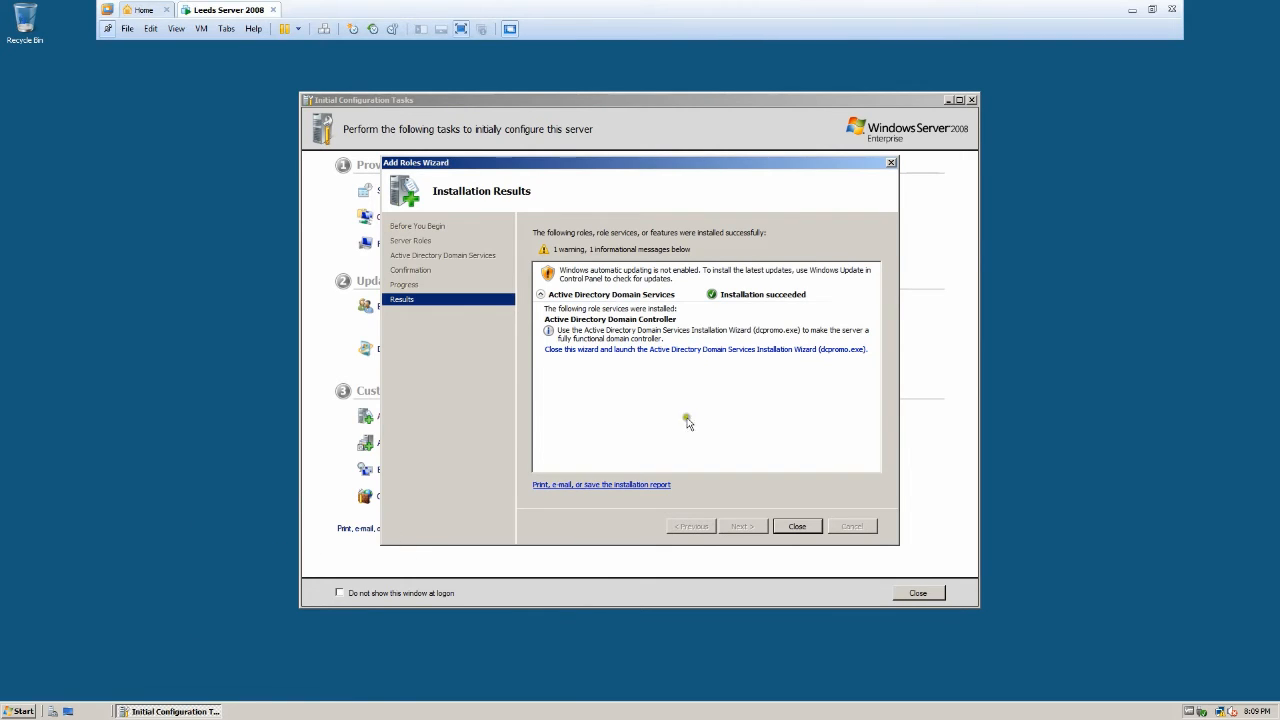
Launch the AD DS Installation Wizard and choose 'Create a new domain in a new forest'.
{"action": "left_click", "coordinate": [652, 357]}
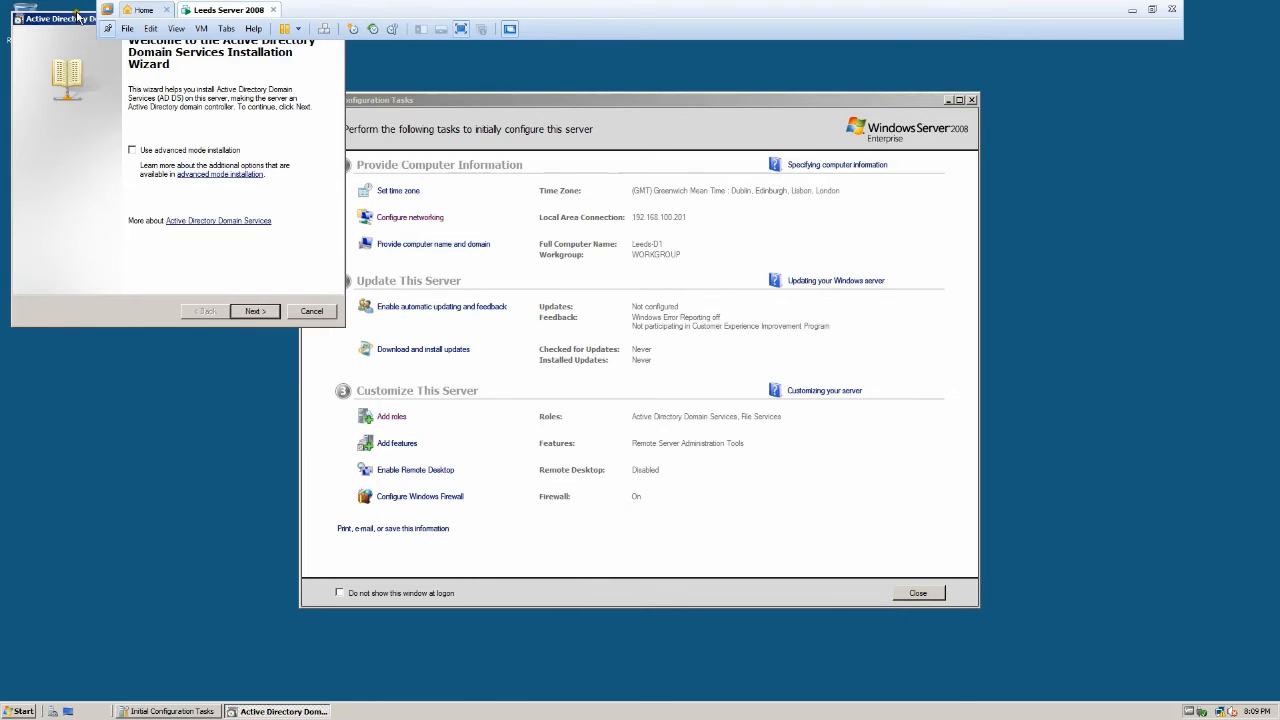
{"action": "left_click_drag", "start_coordinate": [79, 19], "coordinate": [267, 92]}
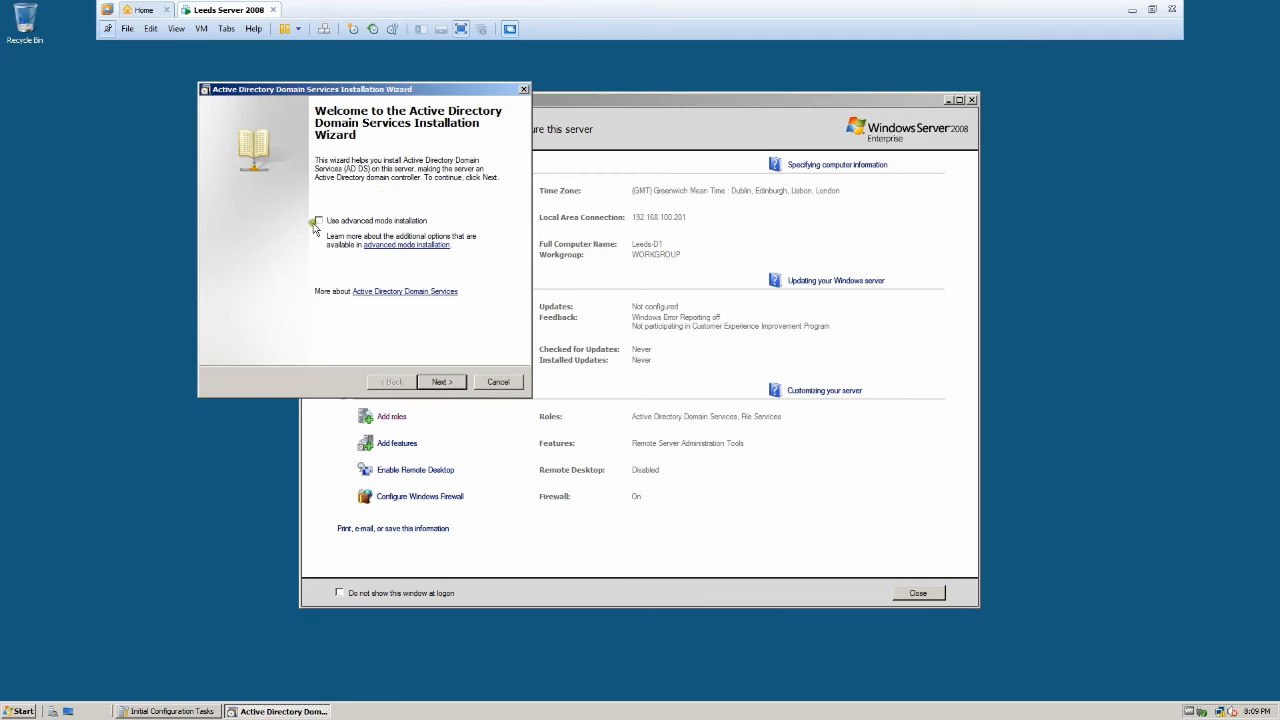
{"action": "left_click", "coordinate": [441, 383]}
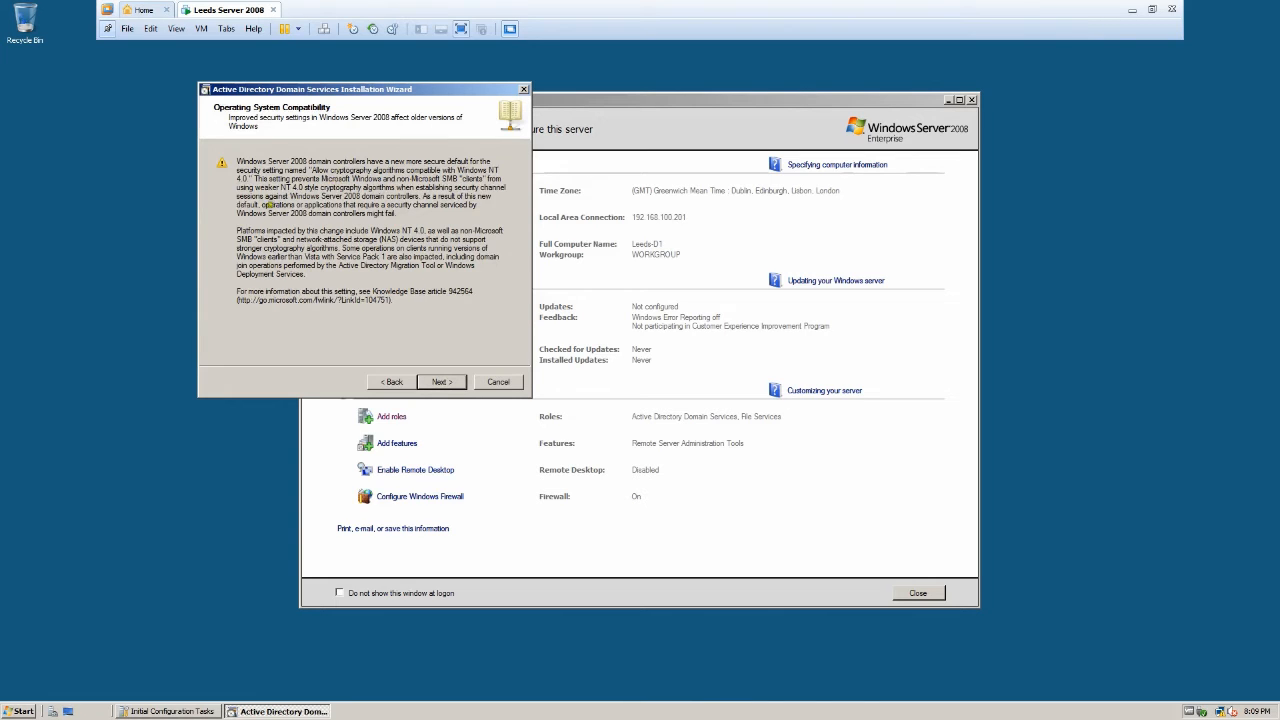
{"action": "left_click", "coordinate": [448, 384]}
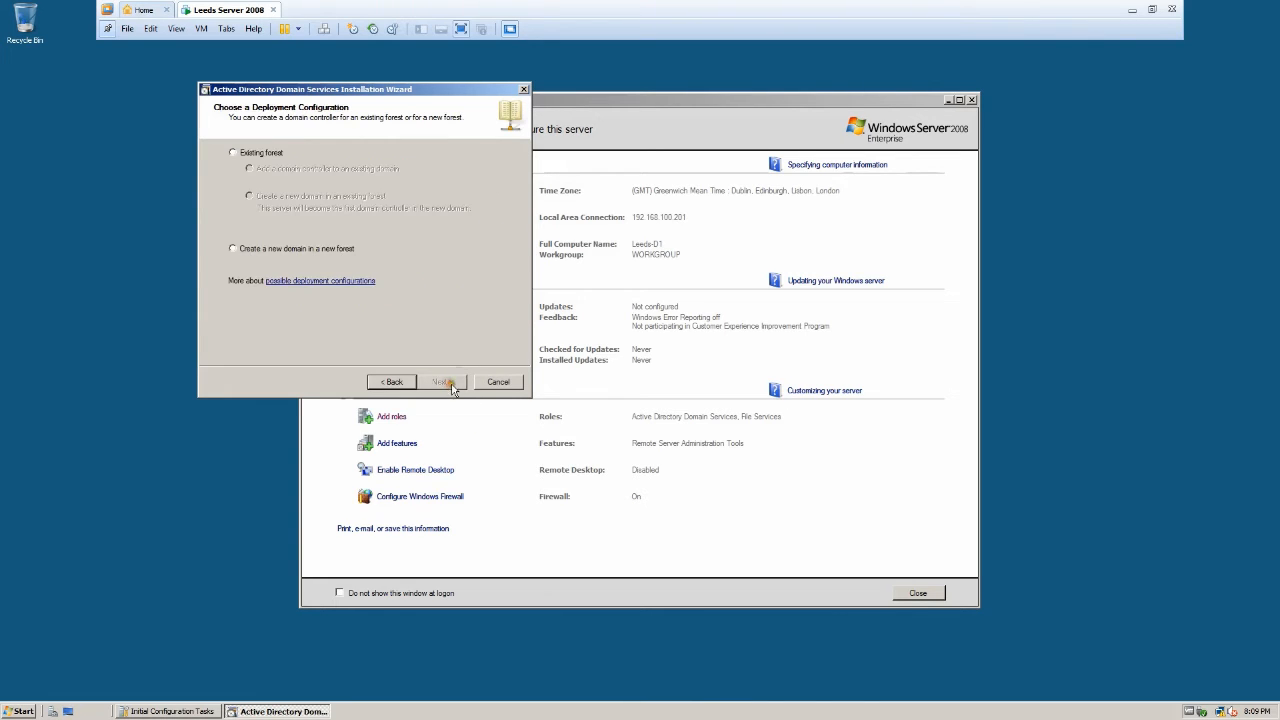
{"action": "left_click", "coordinate": [274, 252]}
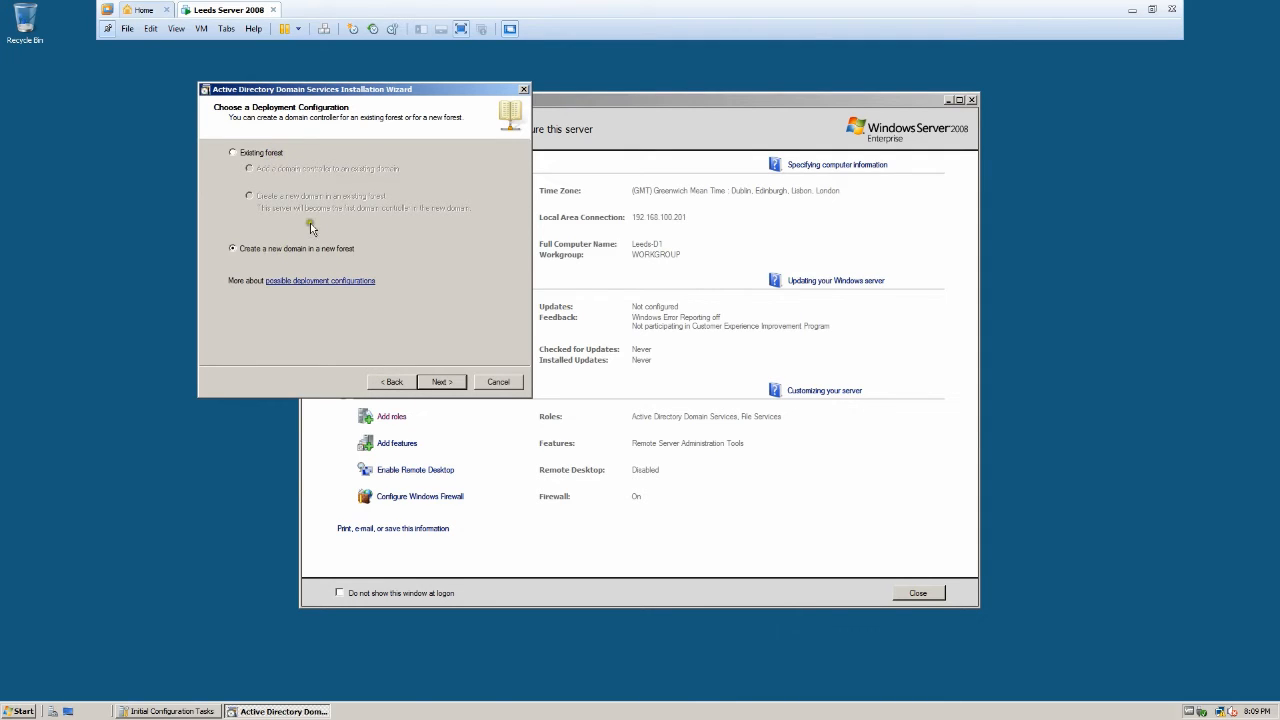
{"action": "left_click", "coordinate": [440, 381]}
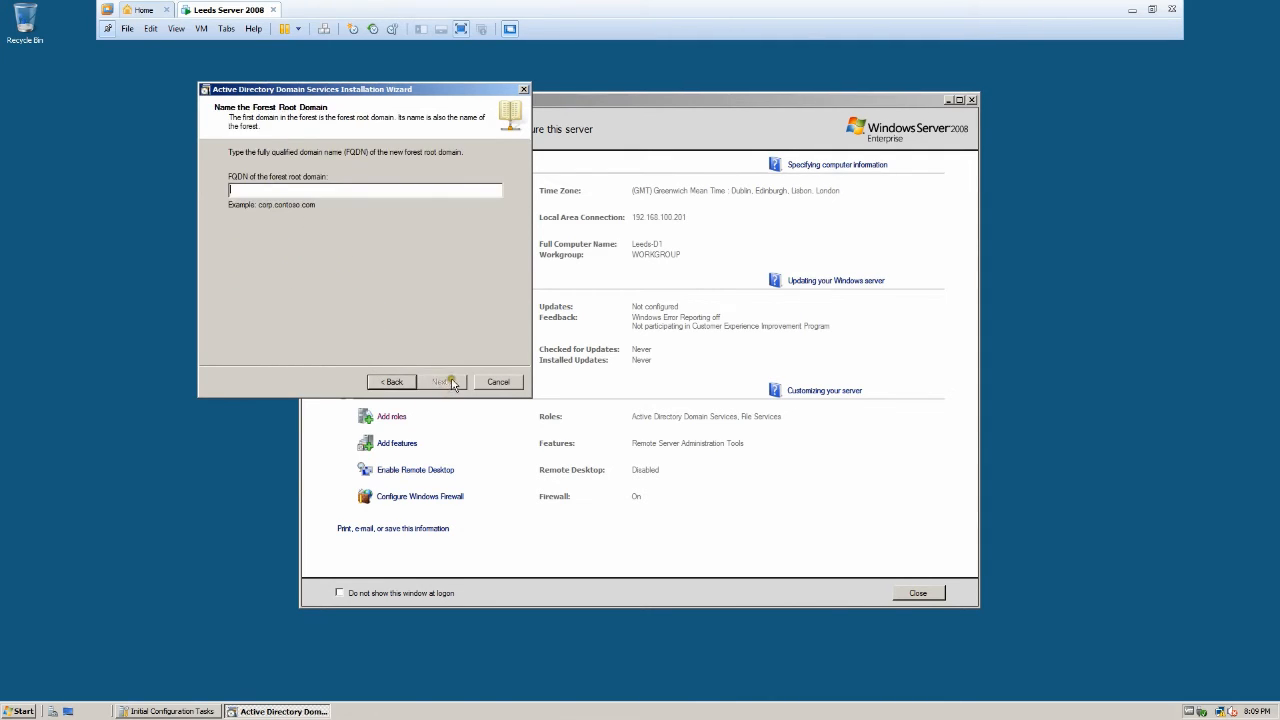
Enter London.com as the forest root domain FQDN and continue.
{"action": "left_click", "coordinate": [302, 189]}
{"action": "type", "text": "l"}
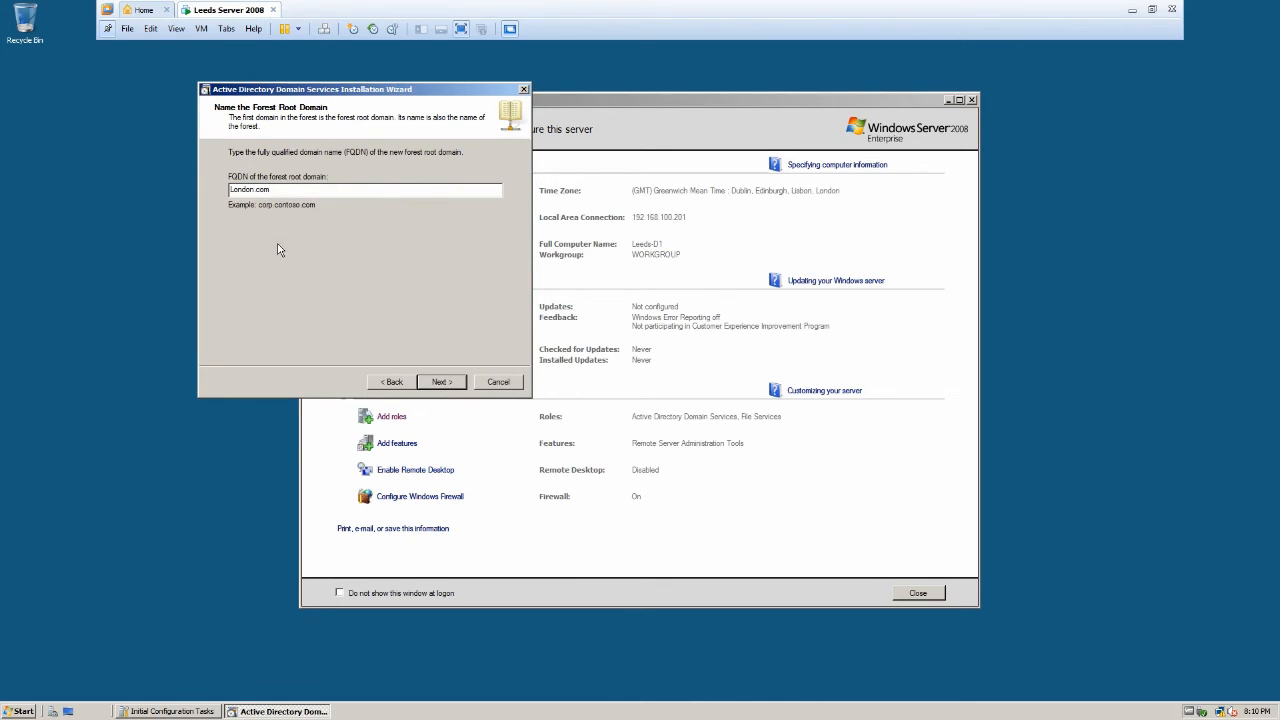
{"action": "left_click", "coordinate": [436, 385]}
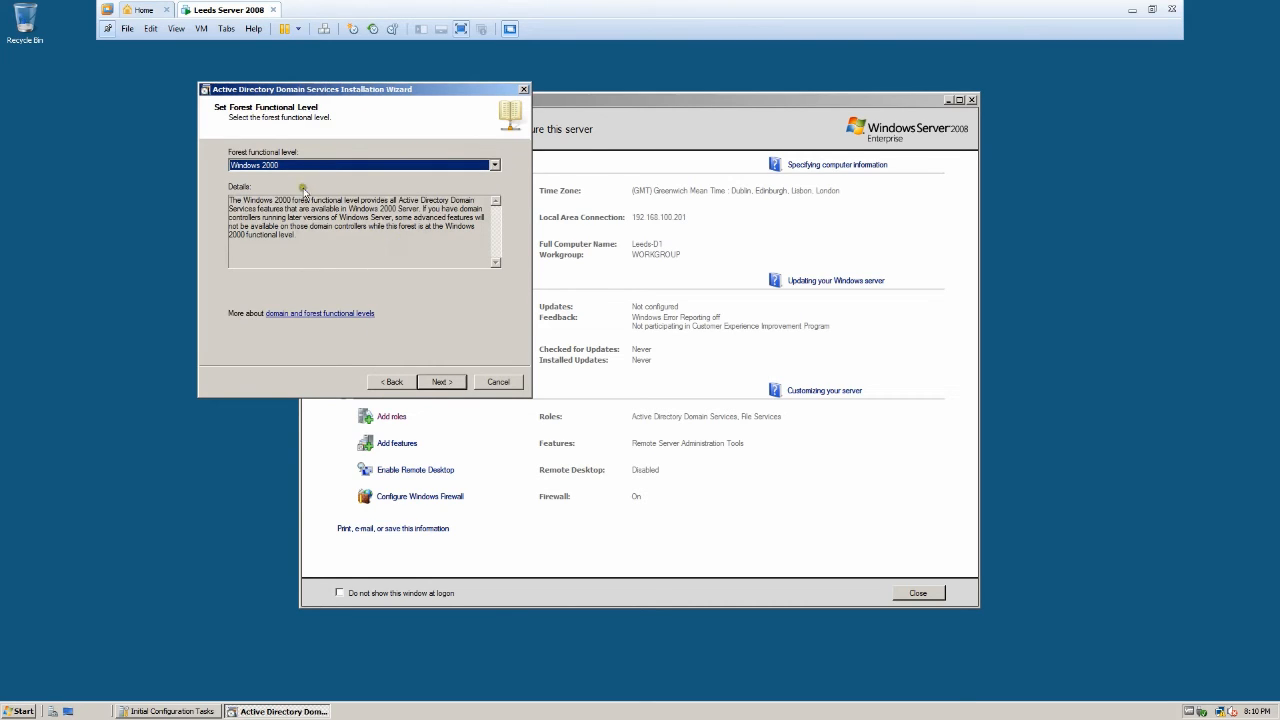
Choose the Windows Server 2008 forest level, keep DNS server, and accept the delegation warning.
{"action": "left_click", "coordinate": [494, 165]}
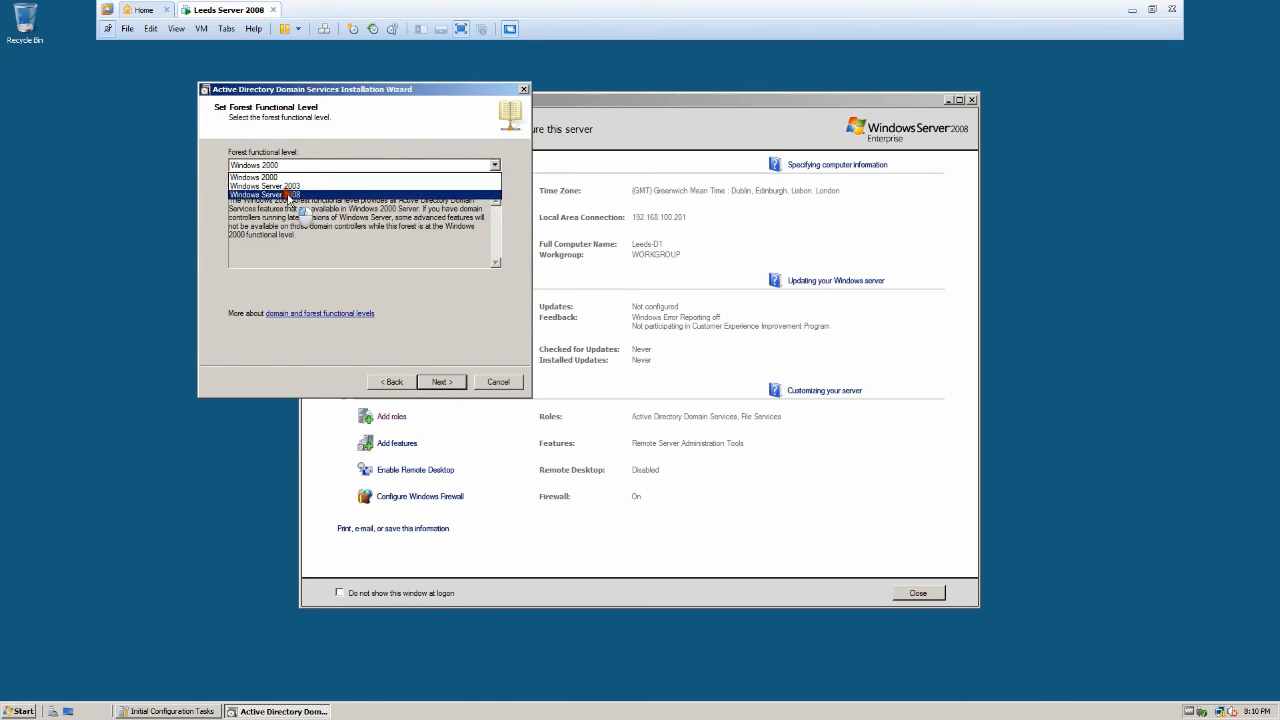
{"action": "left_click", "coordinate": [289, 195]}
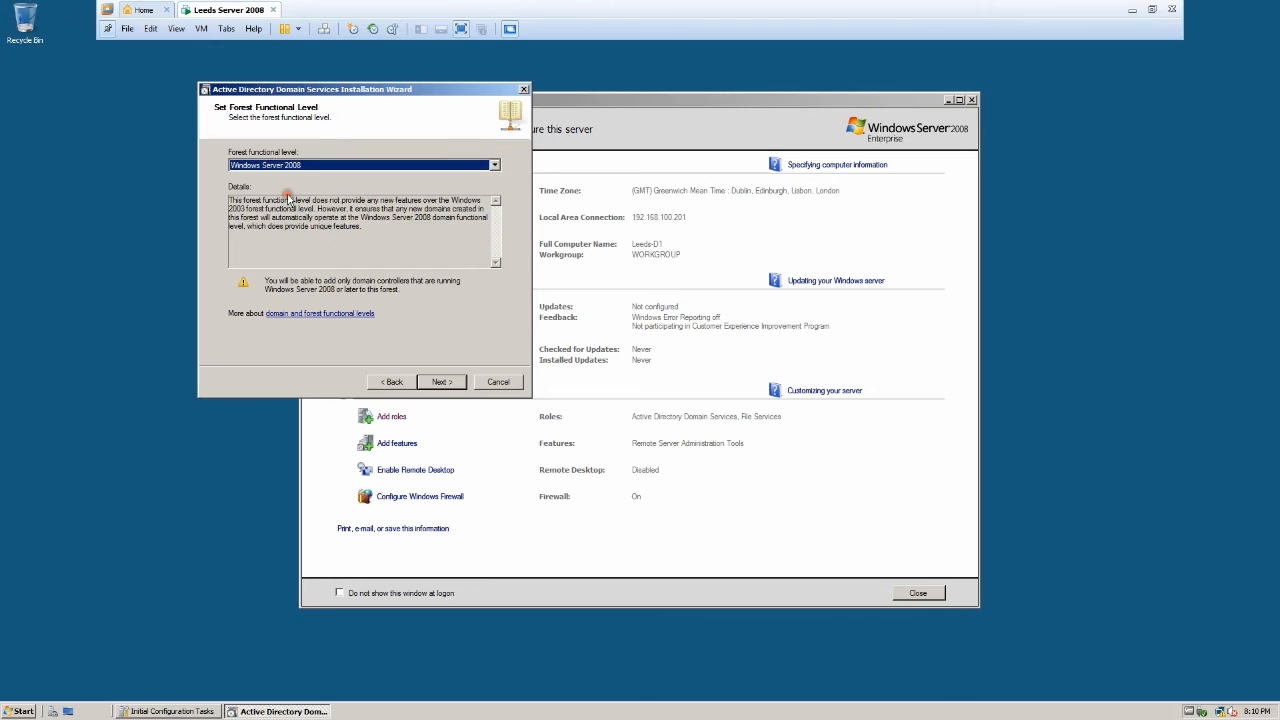
{"action": "left_click", "coordinate": [449, 386]}
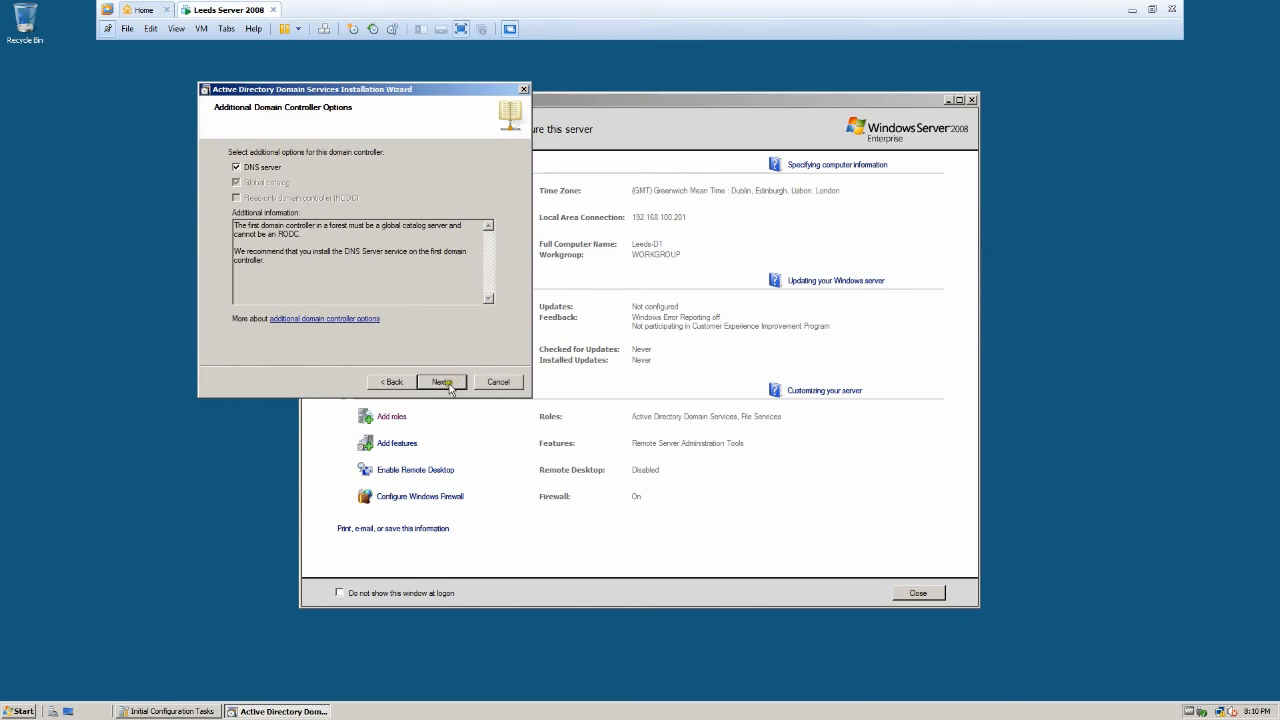
{"action": "left_click", "coordinate": [449, 386]}
{"action": "left_click", "coordinate": [449, 386]}
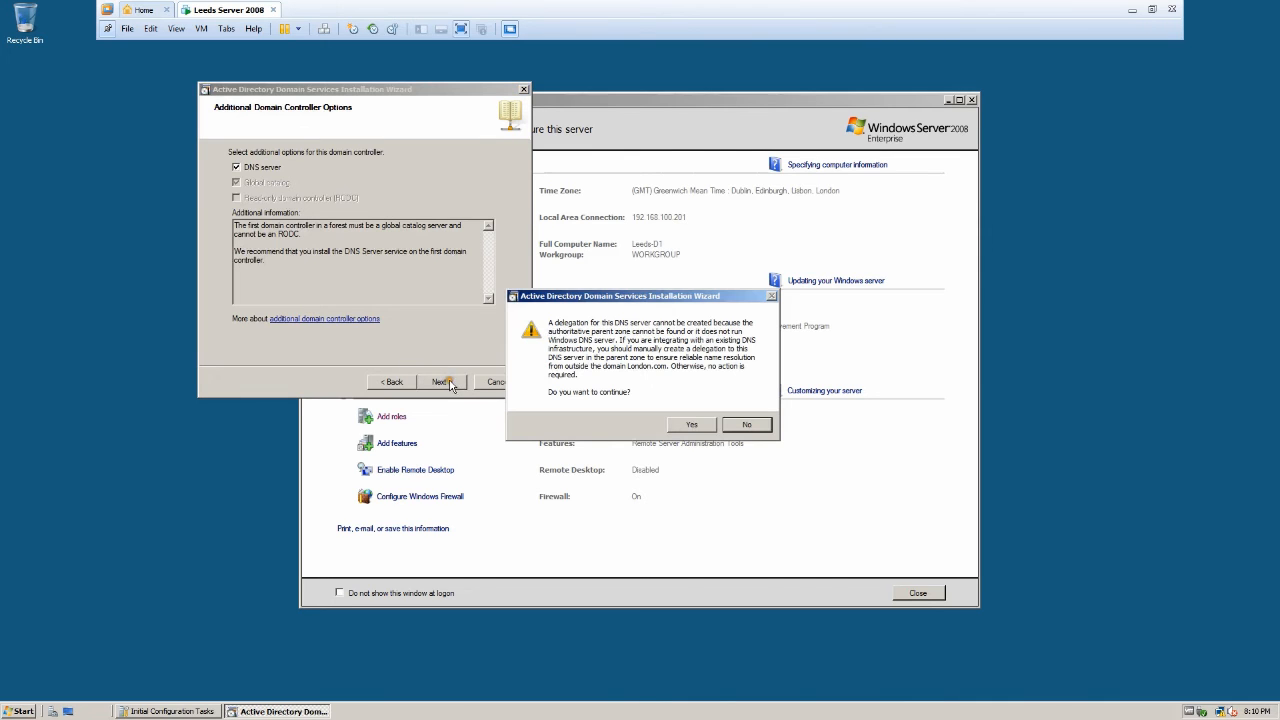
{"action": "left_click", "coordinate": [689, 426]}
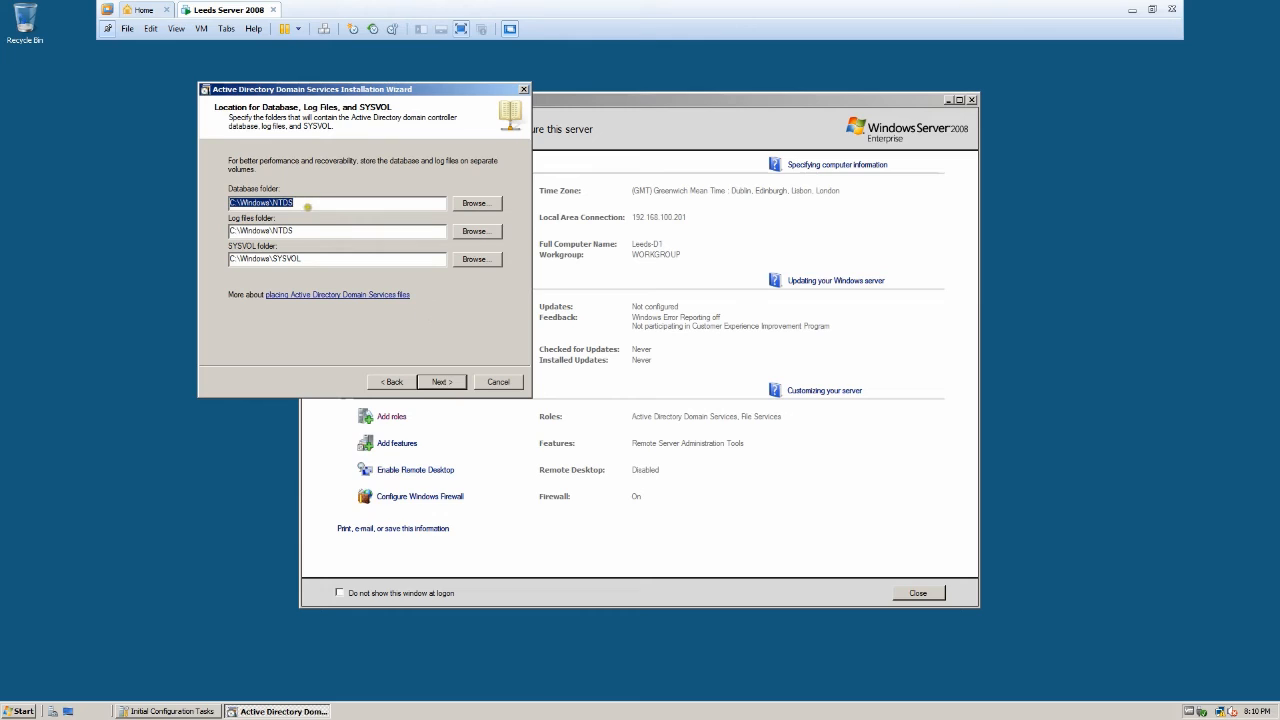
Keep the default C:\Windows\NTDS and SYSVOL folders and enter the Restore Mode administrator password.
{"action": "left_click", "coordinate": [321, 203]}
{"action": "left_click", "coordinate": [453, 381]}
{"action": "left_click", "coordinate": [453, 381]}
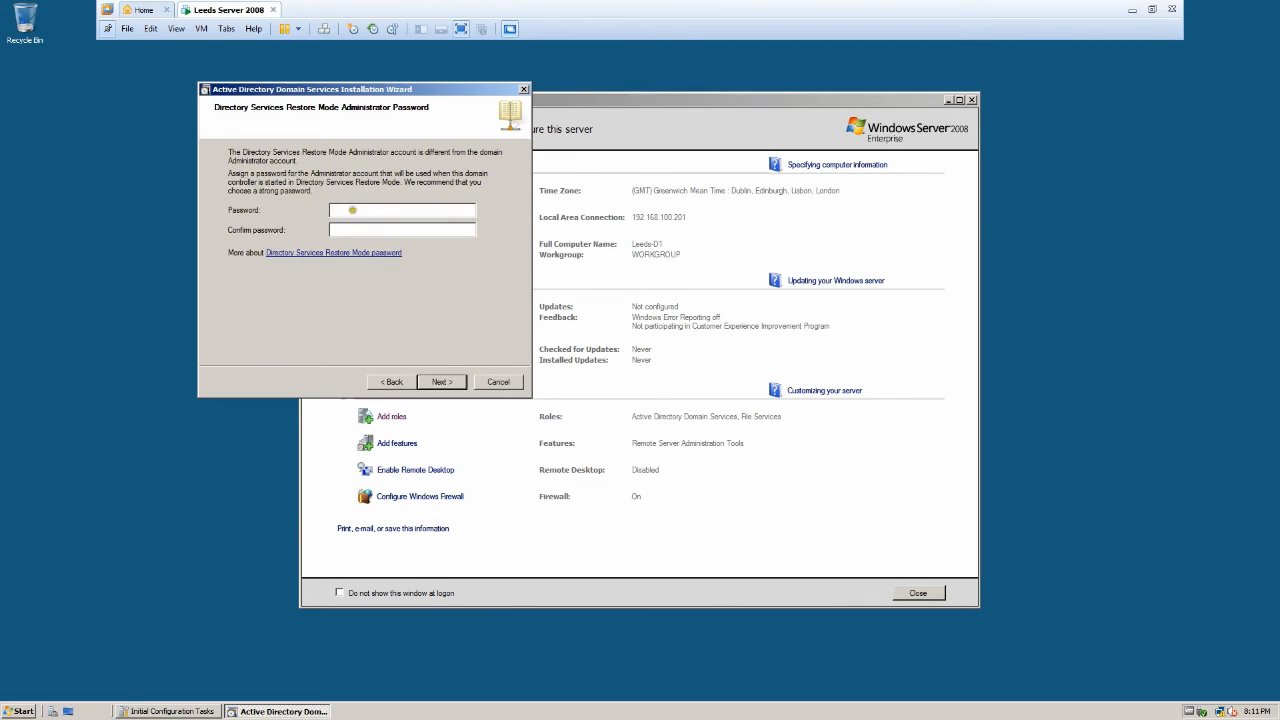
{"action": "left_click", "coordinate": [350, 212]}
{"action": "type", "text": "••••••••"}
{"action": "left_click", "coordinate": [442, 381]}
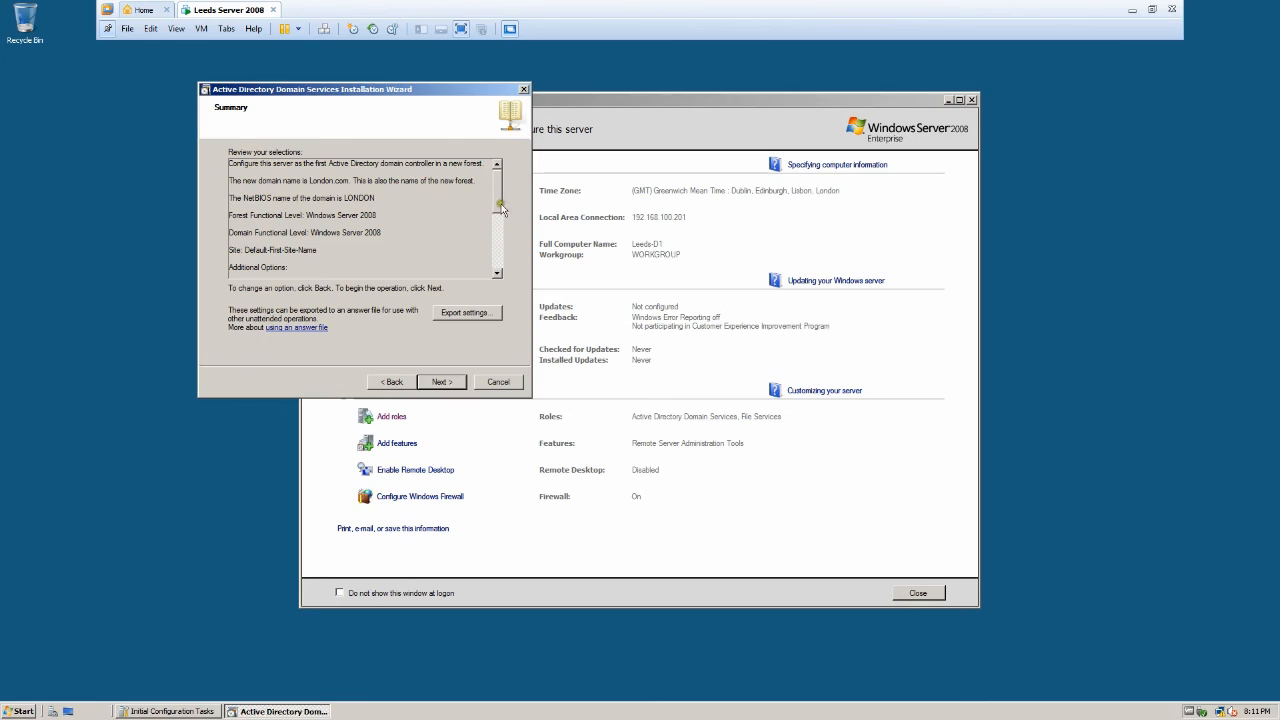
Review the dcpromo summary, begin the domain controller installation, and choose reboot on completion.
{"action": "scroll", "coordinate": [494, 222], "scroll_direction": "down", "scroll_amount": 1}
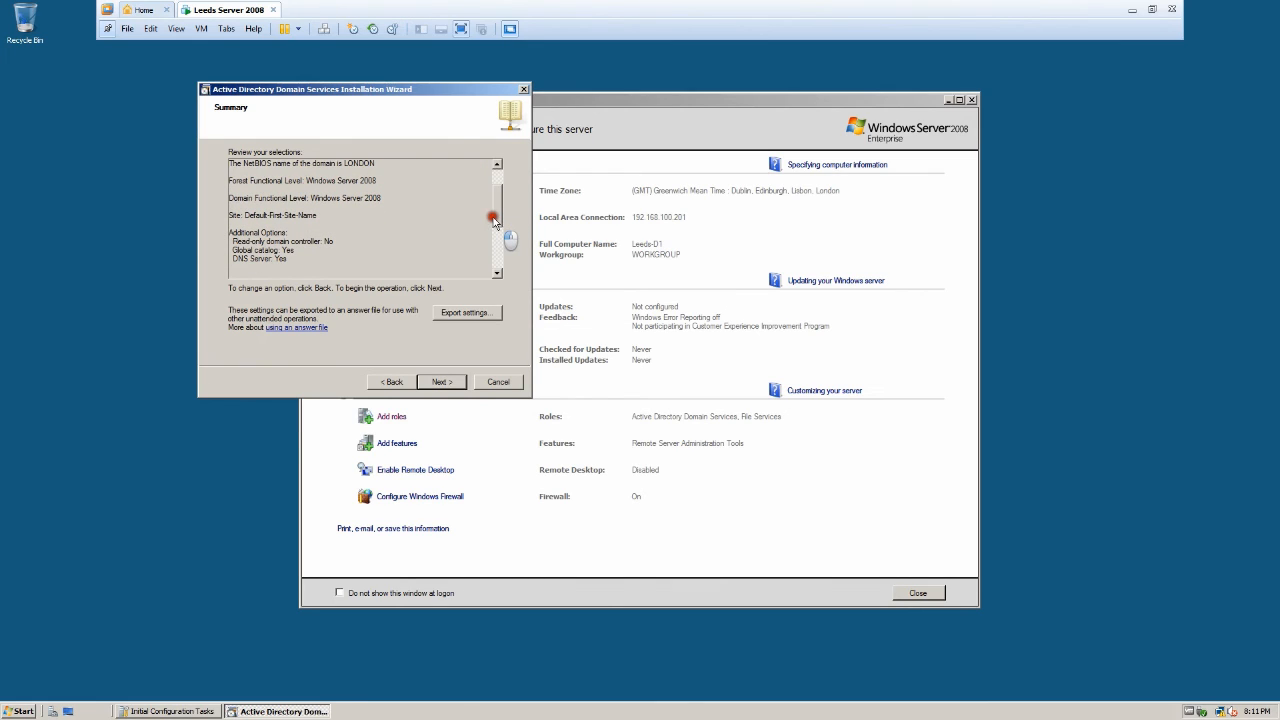
{"action": "scroll", "coordinate": [494, 220], "scroll_direction": "up", "scroll_amount": 1}
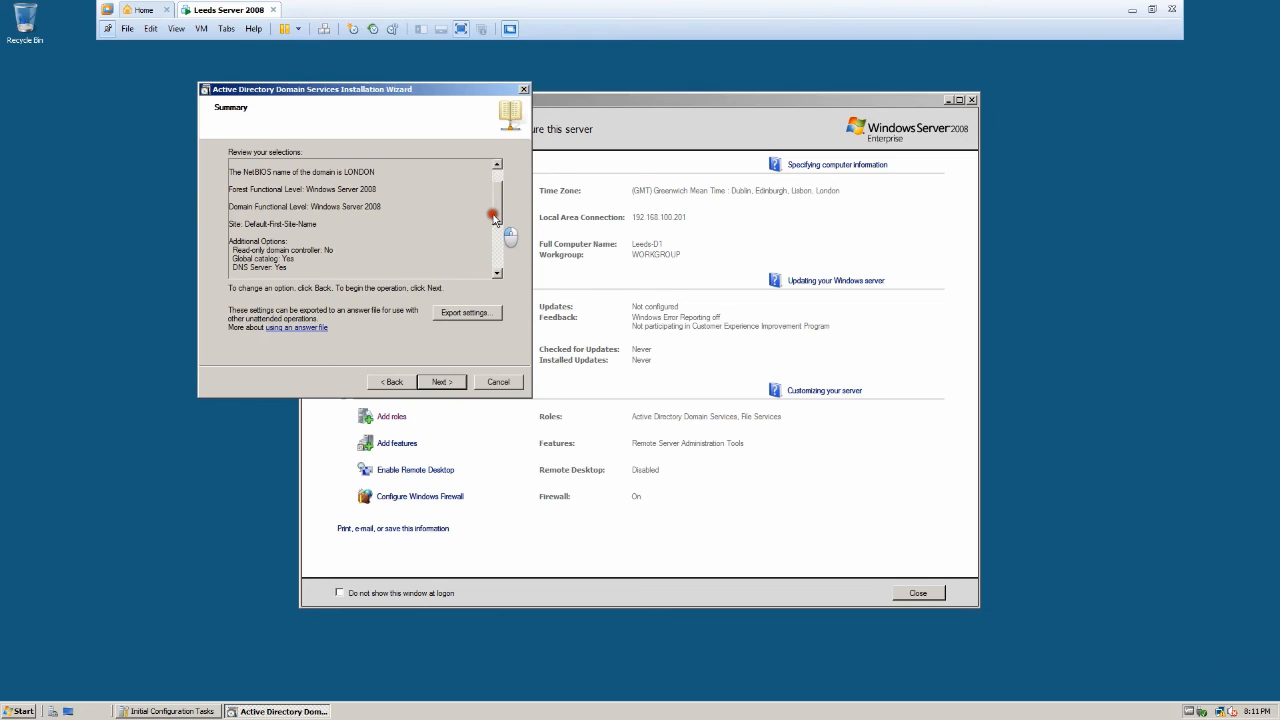
{"action": "left_click_drag", "start_coordinate": [494, 220], "coordinate": [490, 266]}
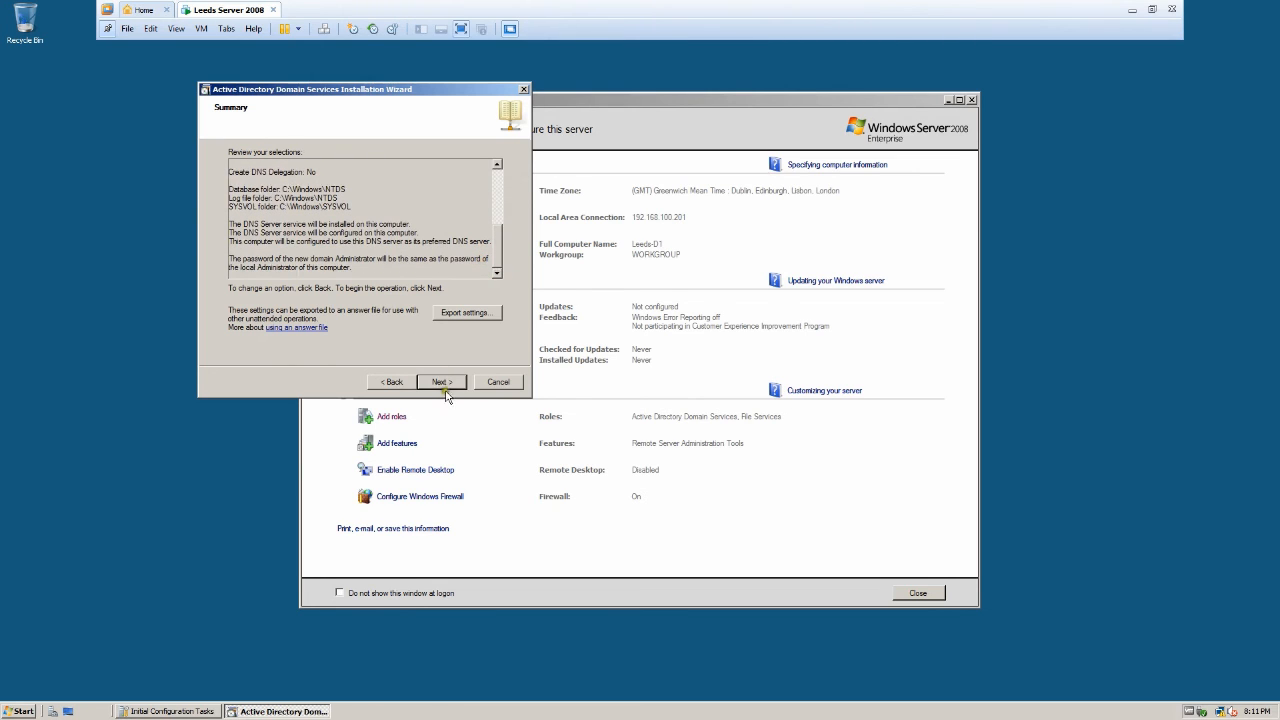
{"action": "left_click", "coordinate": [443, 382]}
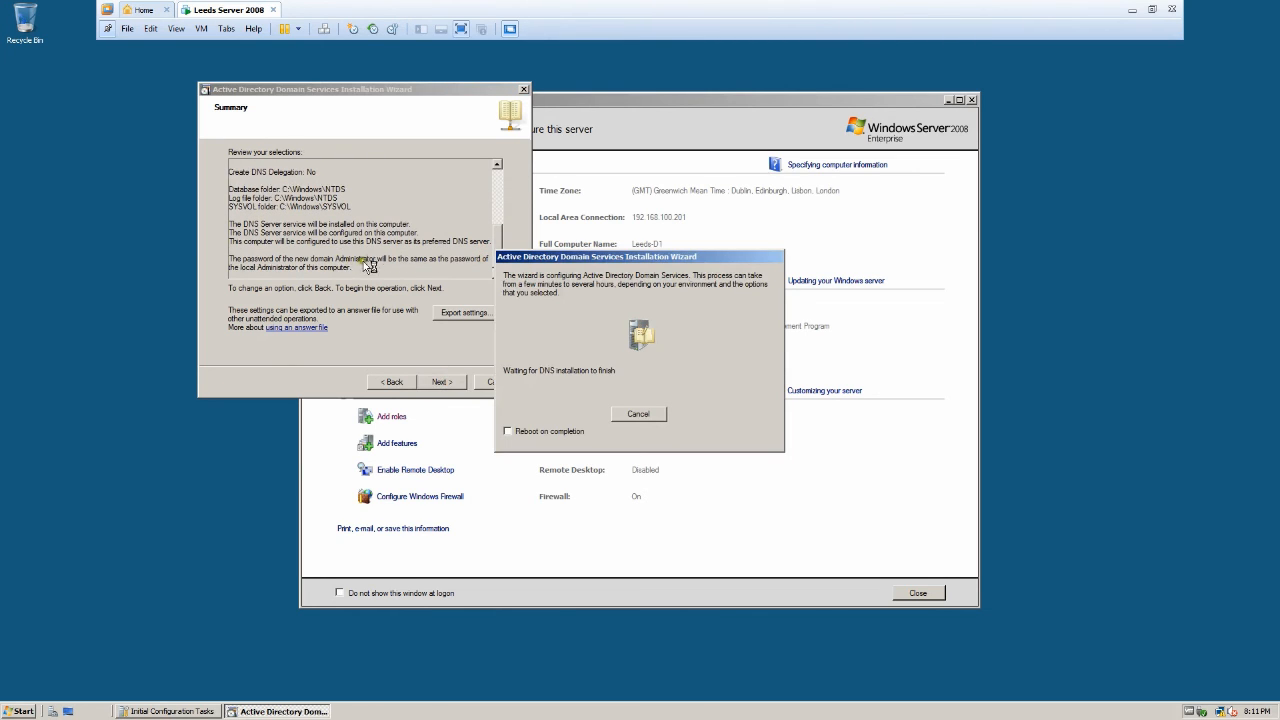
{"action": "left_click", "coordinate": [507, 431]}
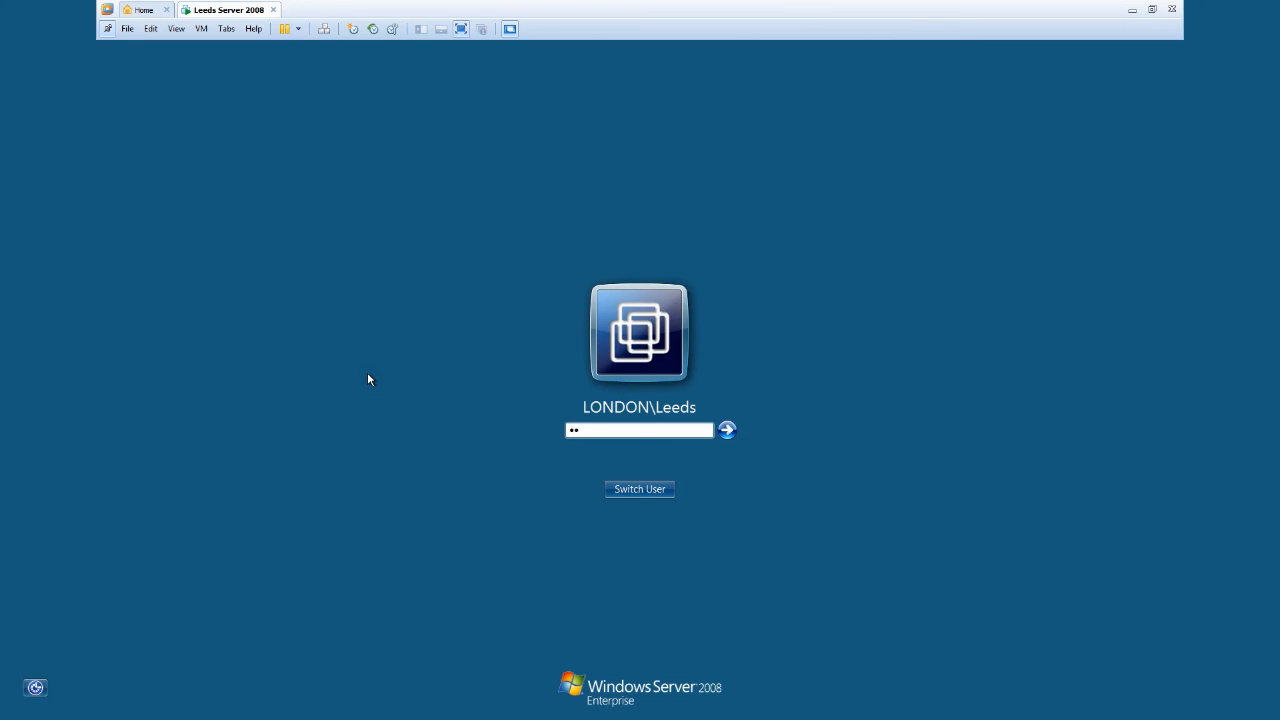
Submit the domain account password at the LONDON logon screen.
{"action": "type", "text": "$$w0rd"}
{"action": "key", "text": "Return"}
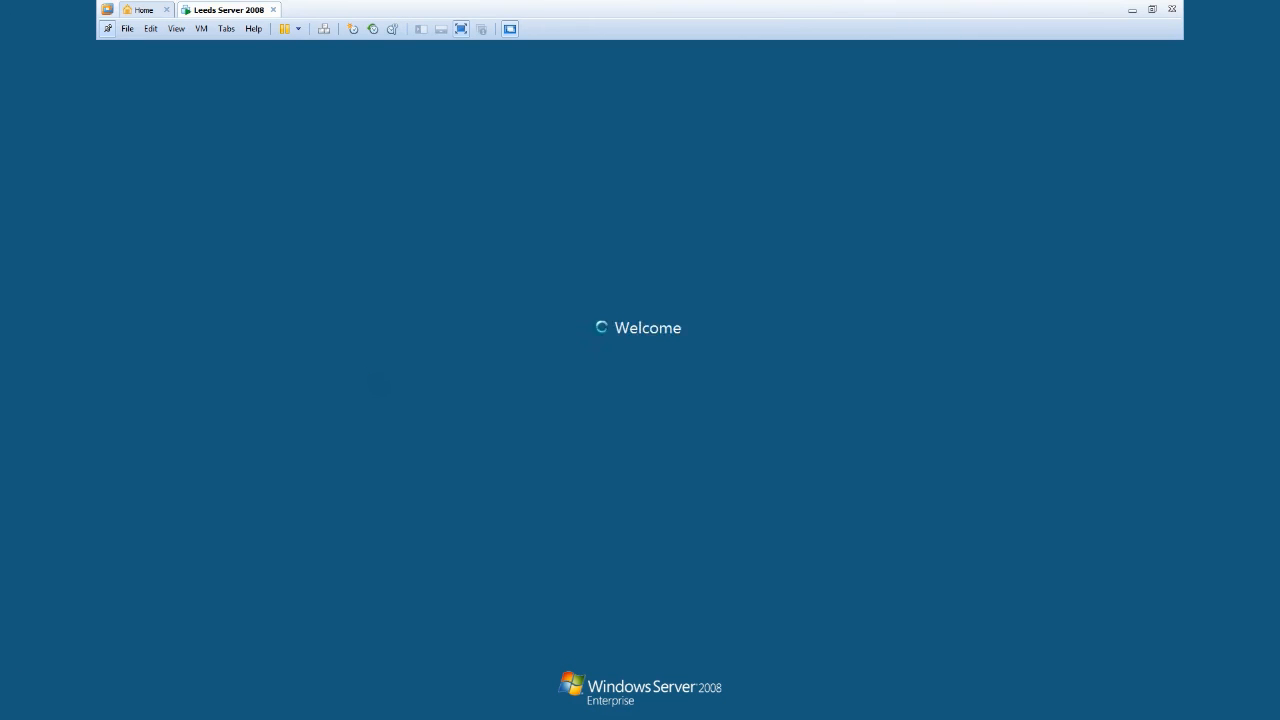